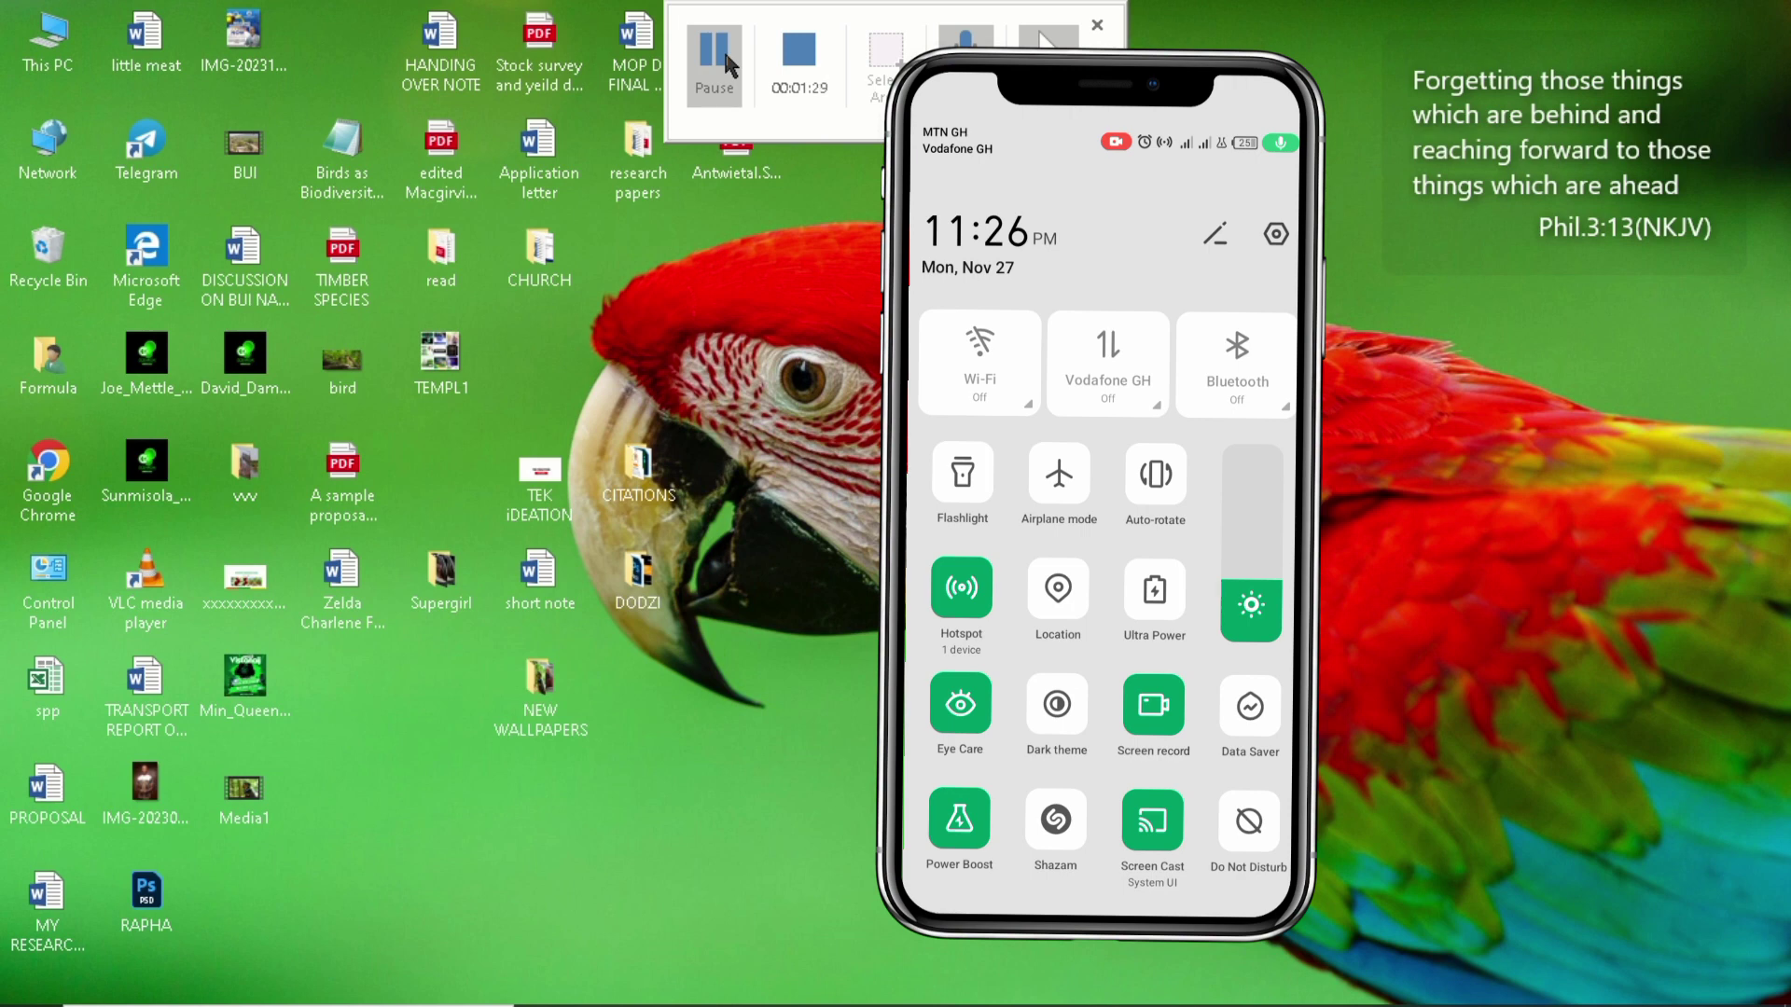
- Open the Wi-Fi network list from the system tray to join the Infinix HOT 20i hotspot
mouse_move(1399, 1003)
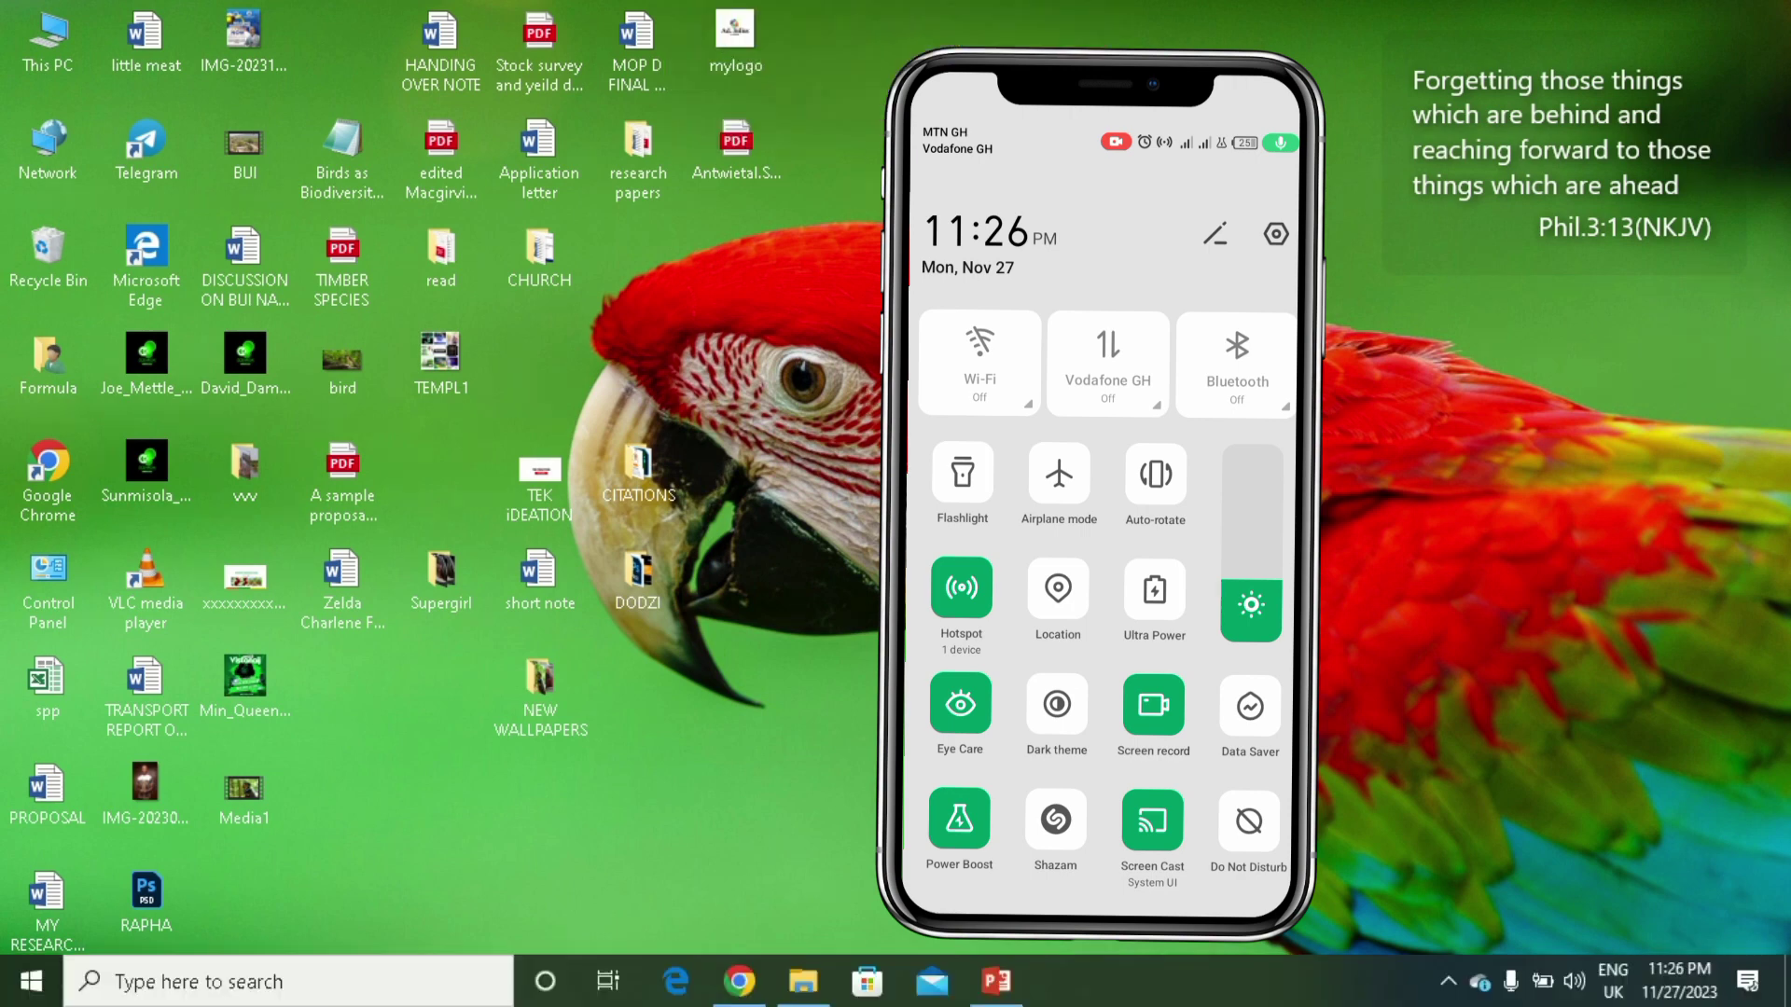
left_click(1447, 986)
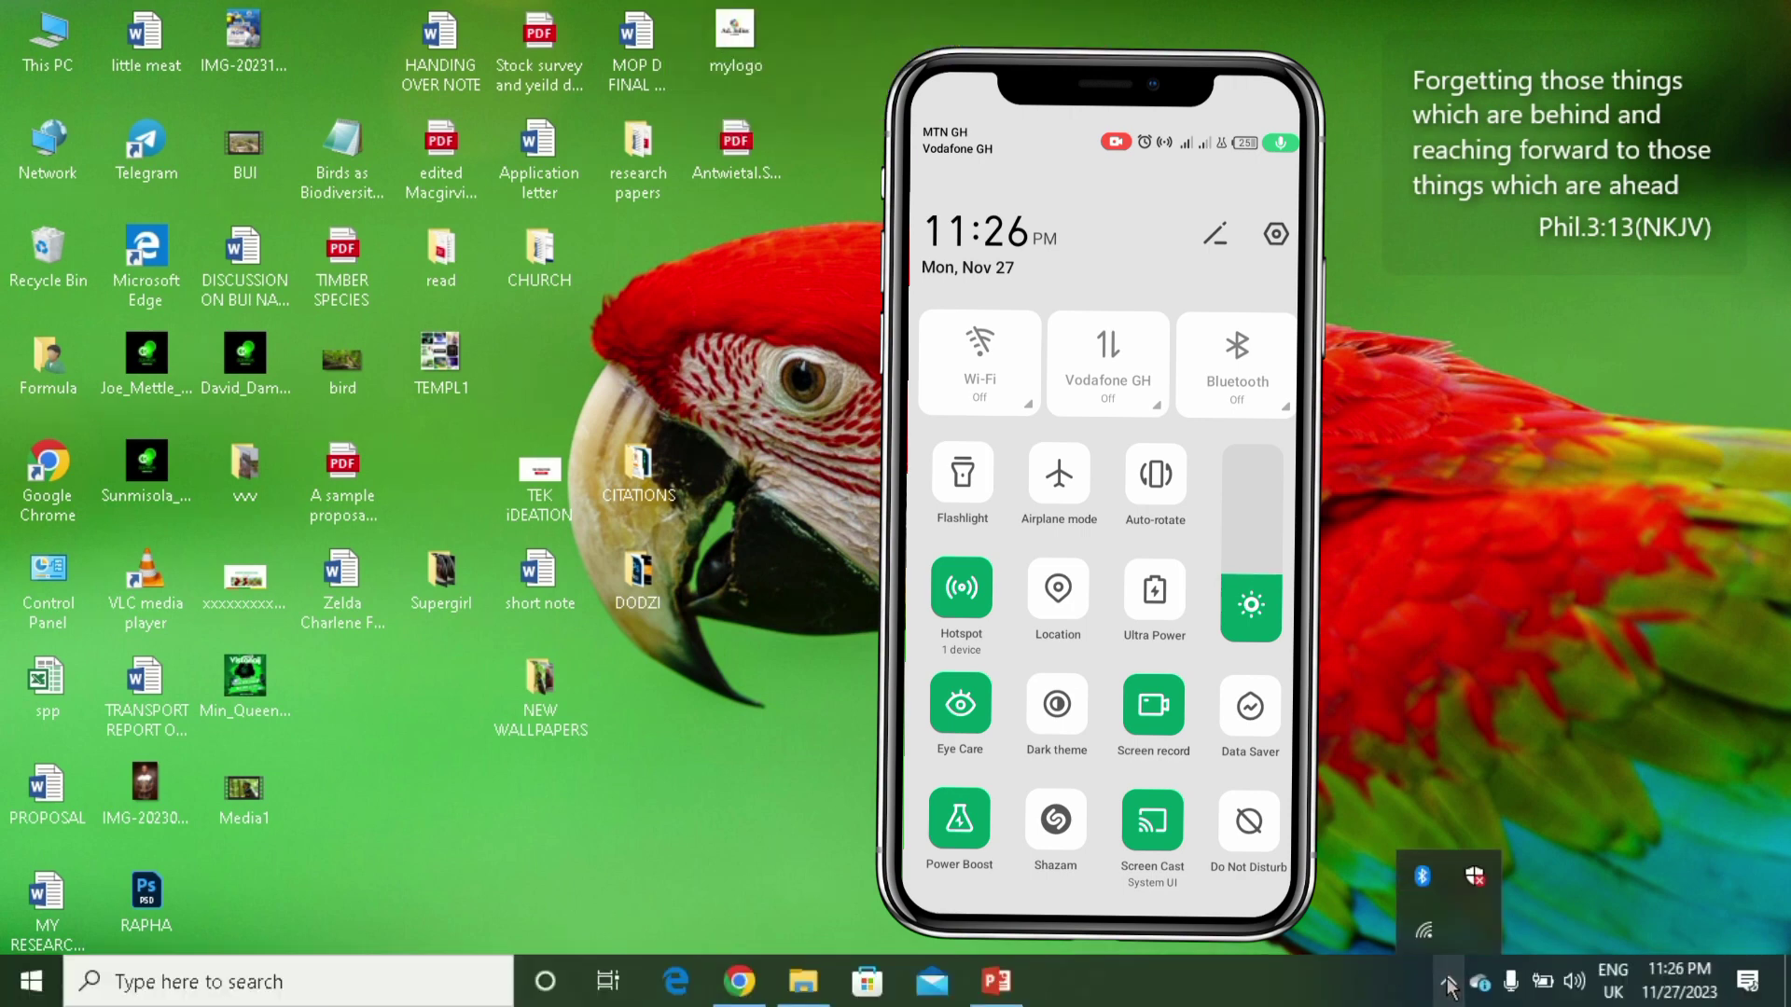
left_click(1419, 944)
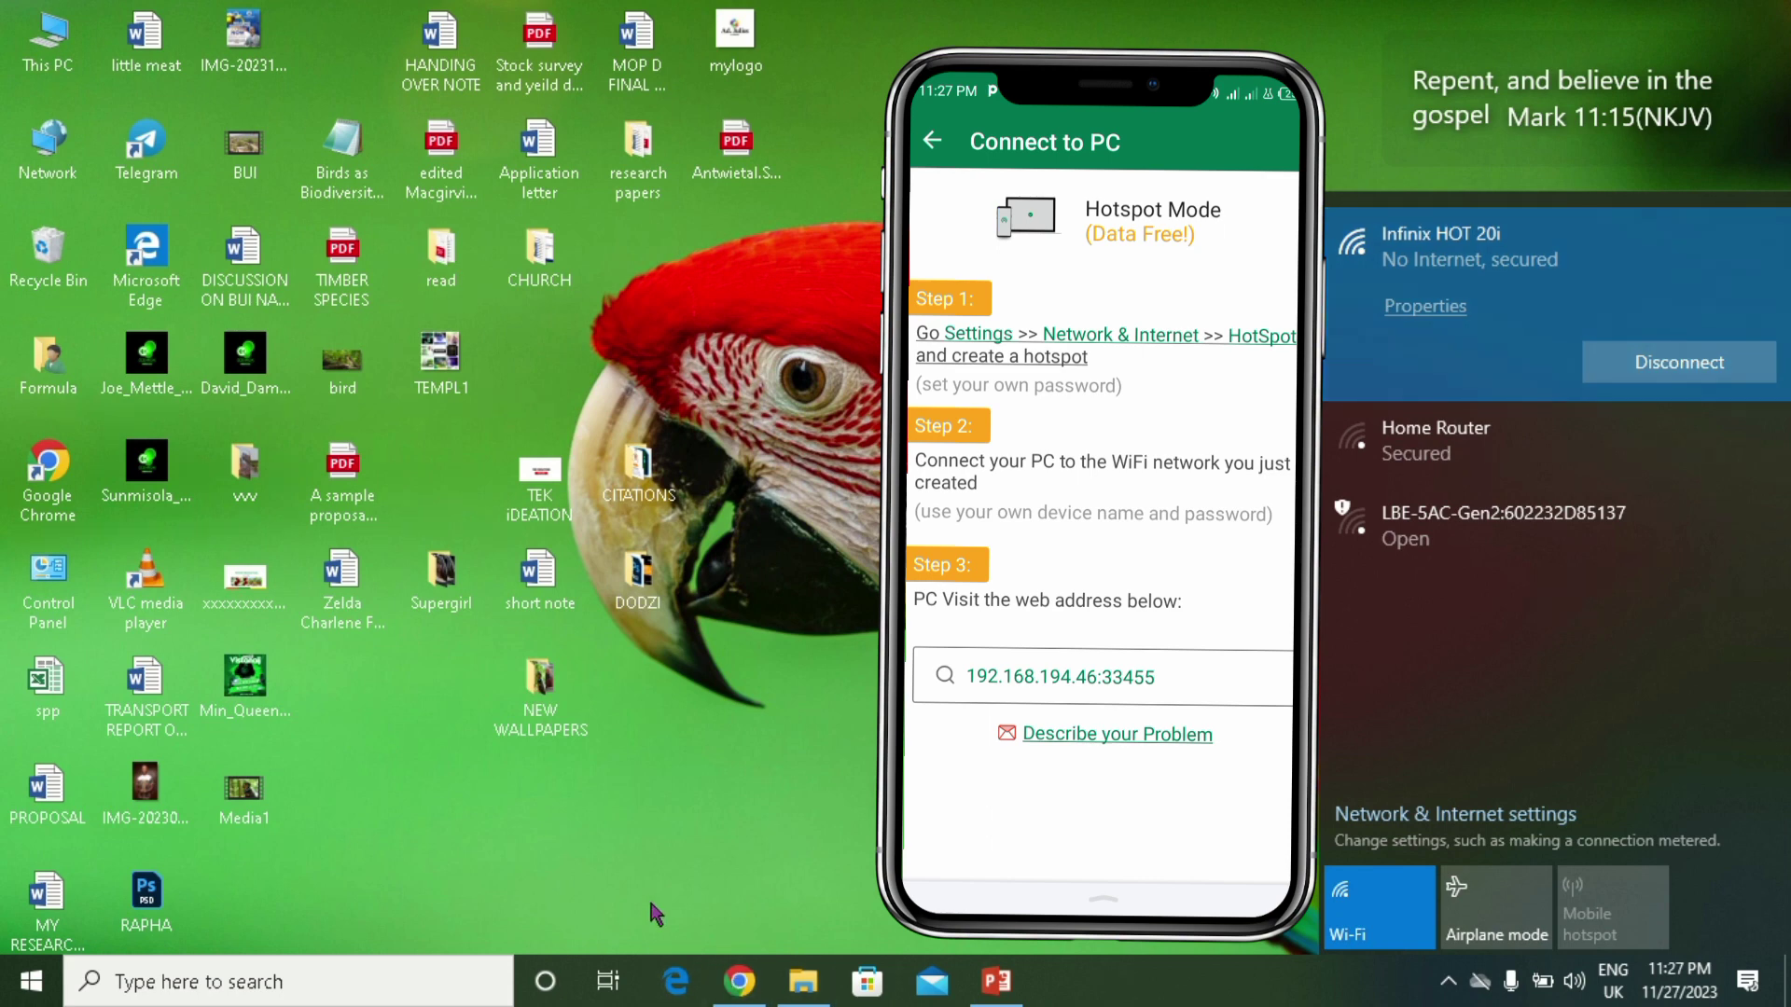
- Bring Chrome forward, restore it to a smaller window, and close the ChatGPT tab
left_click(735, 991)
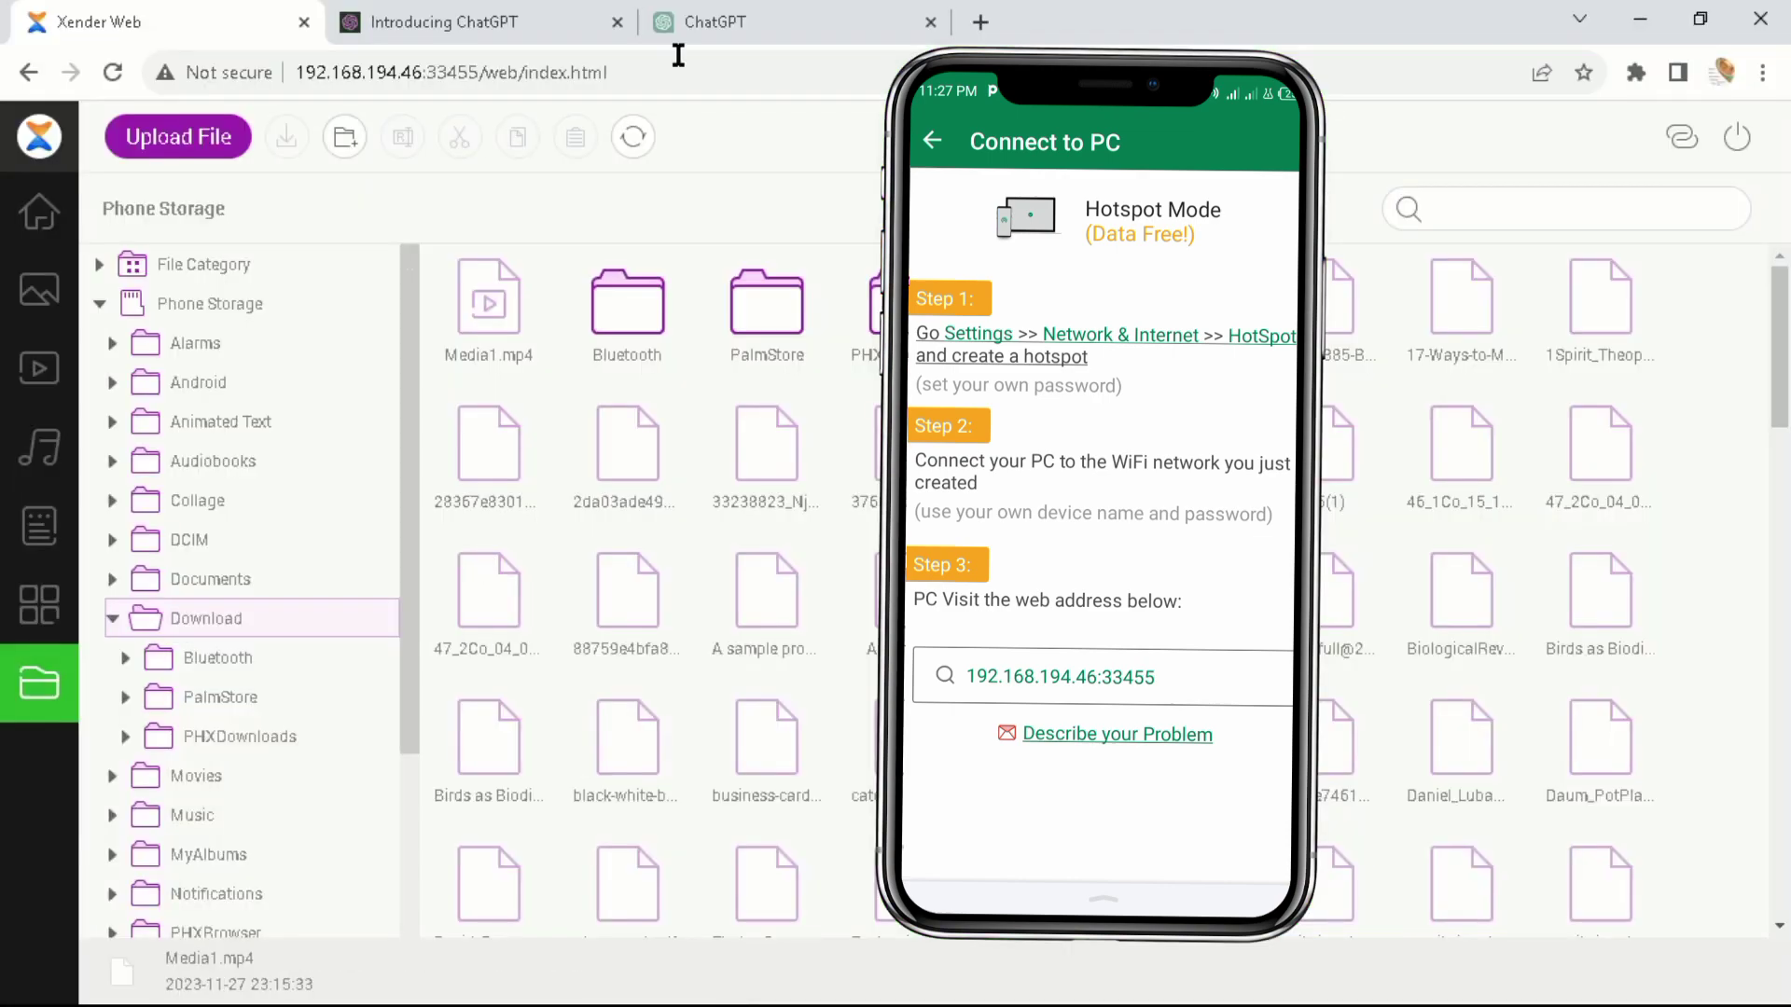
mouse_move(929, 18)
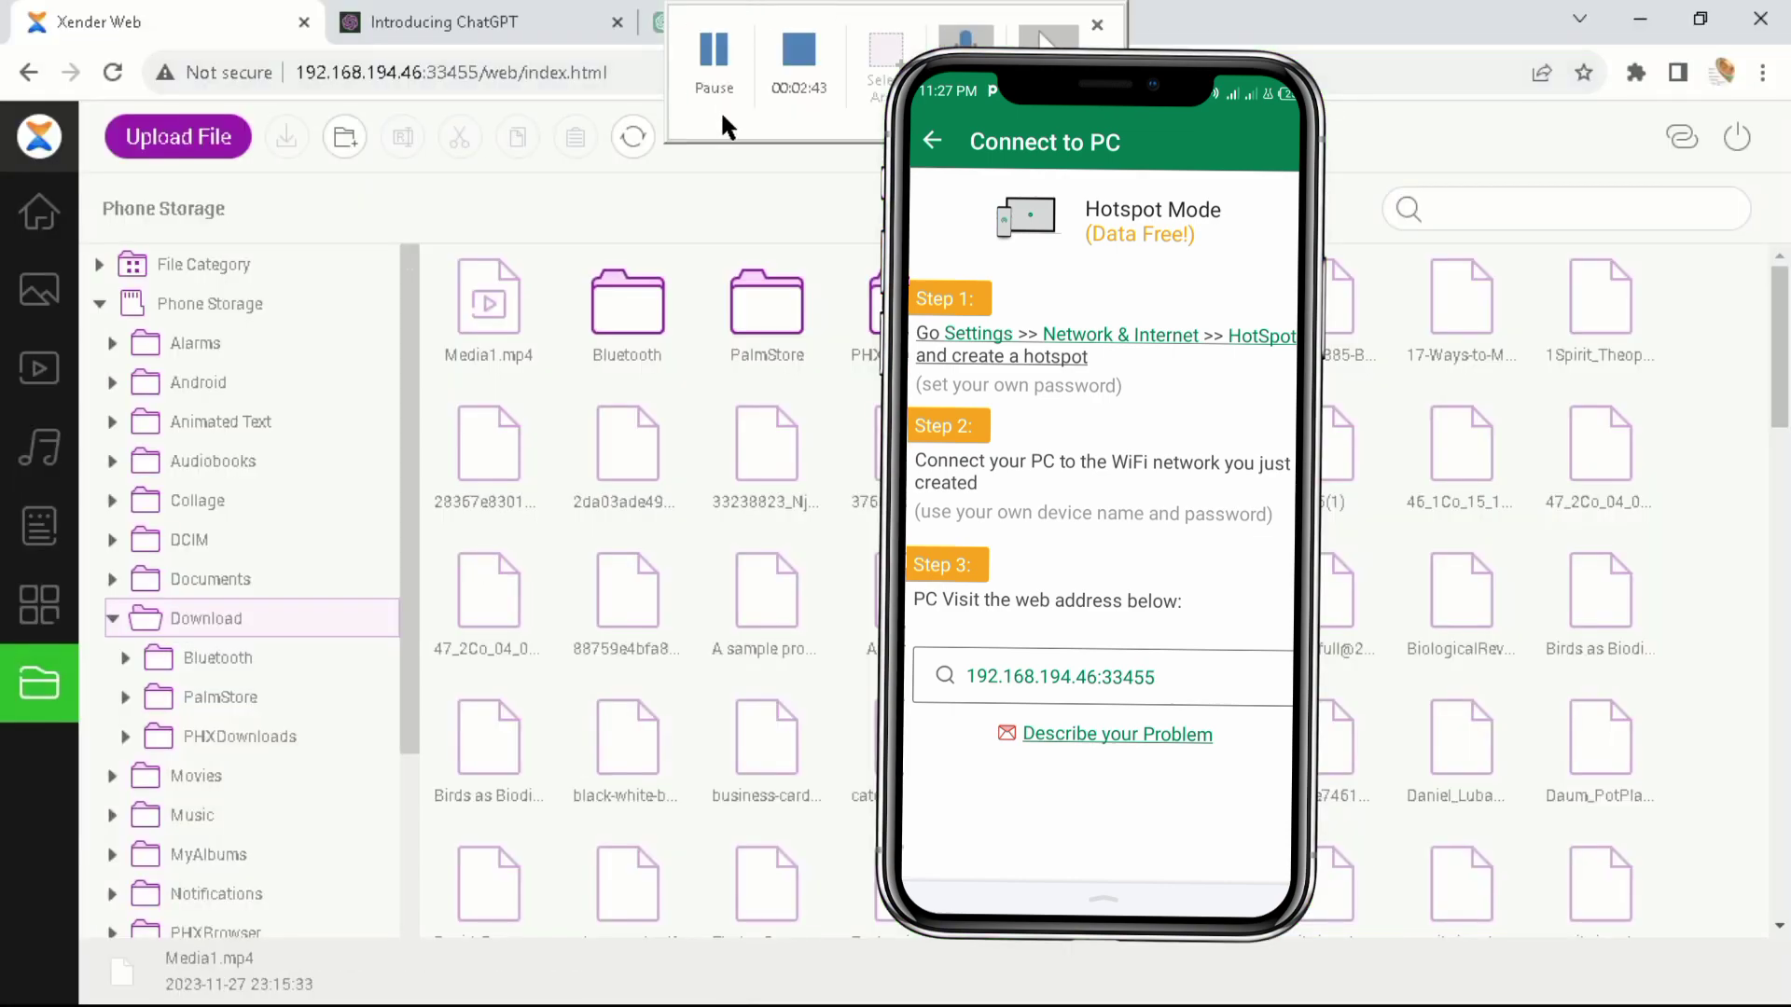
double_click(1042, 39)
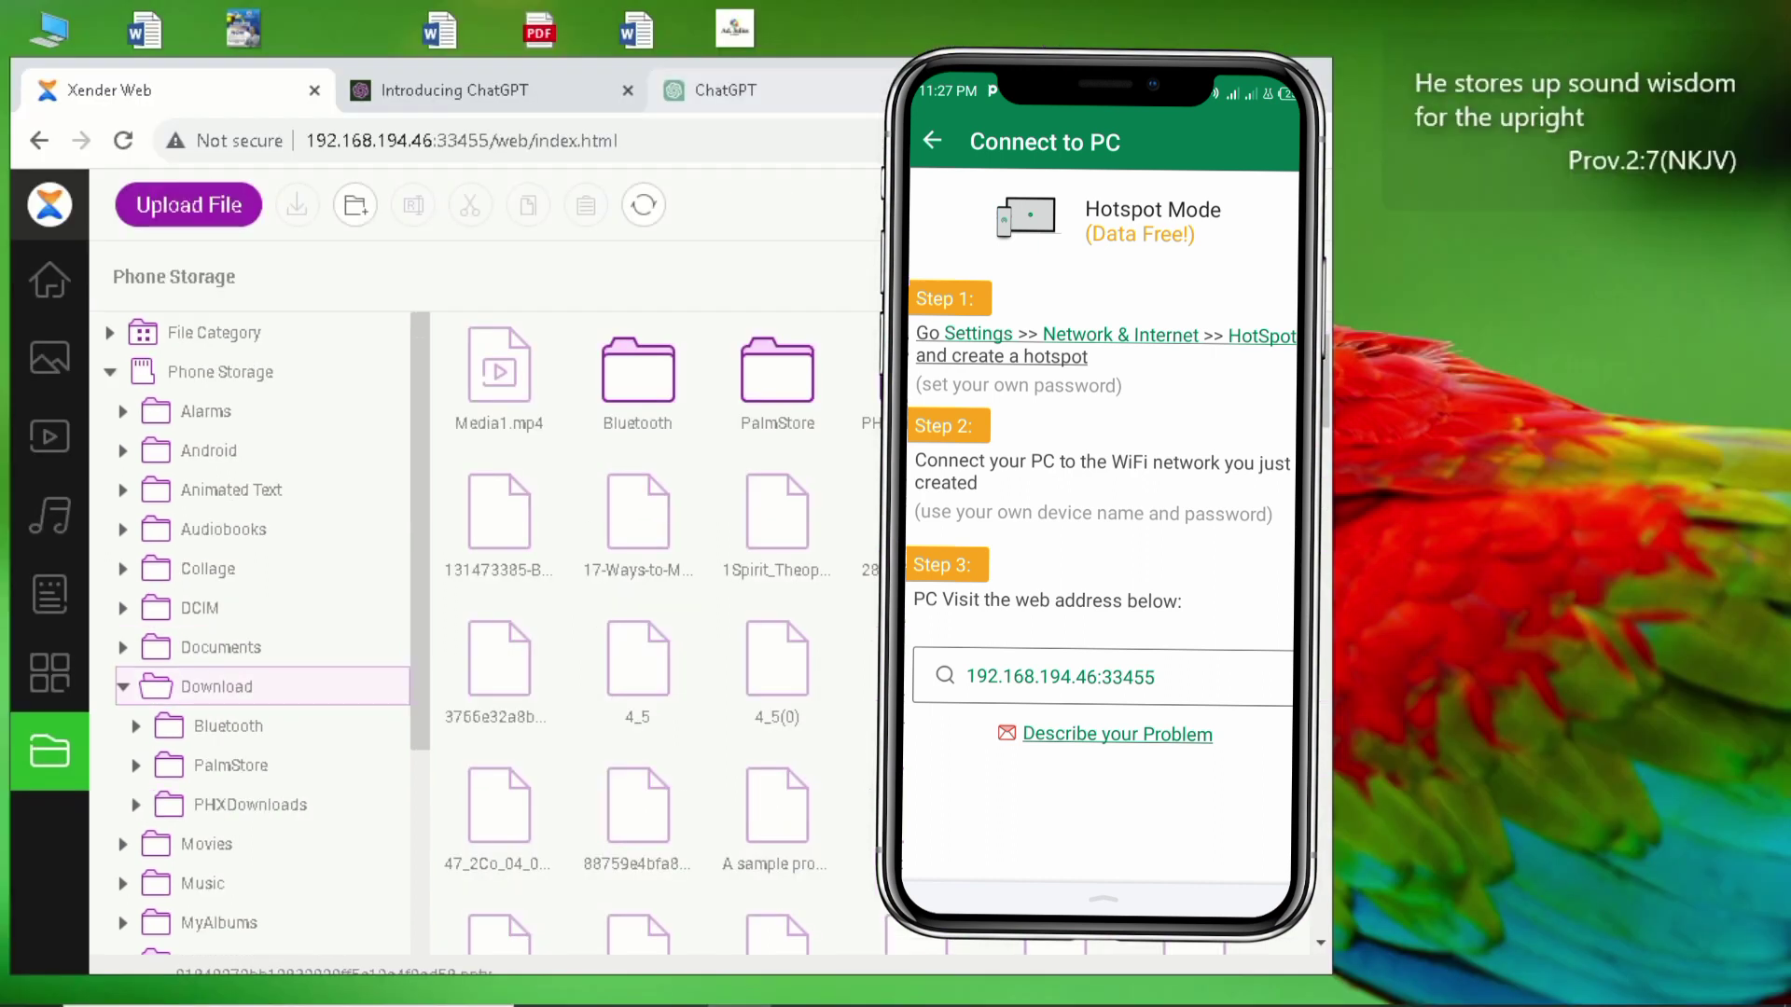
left_click(940, 90)
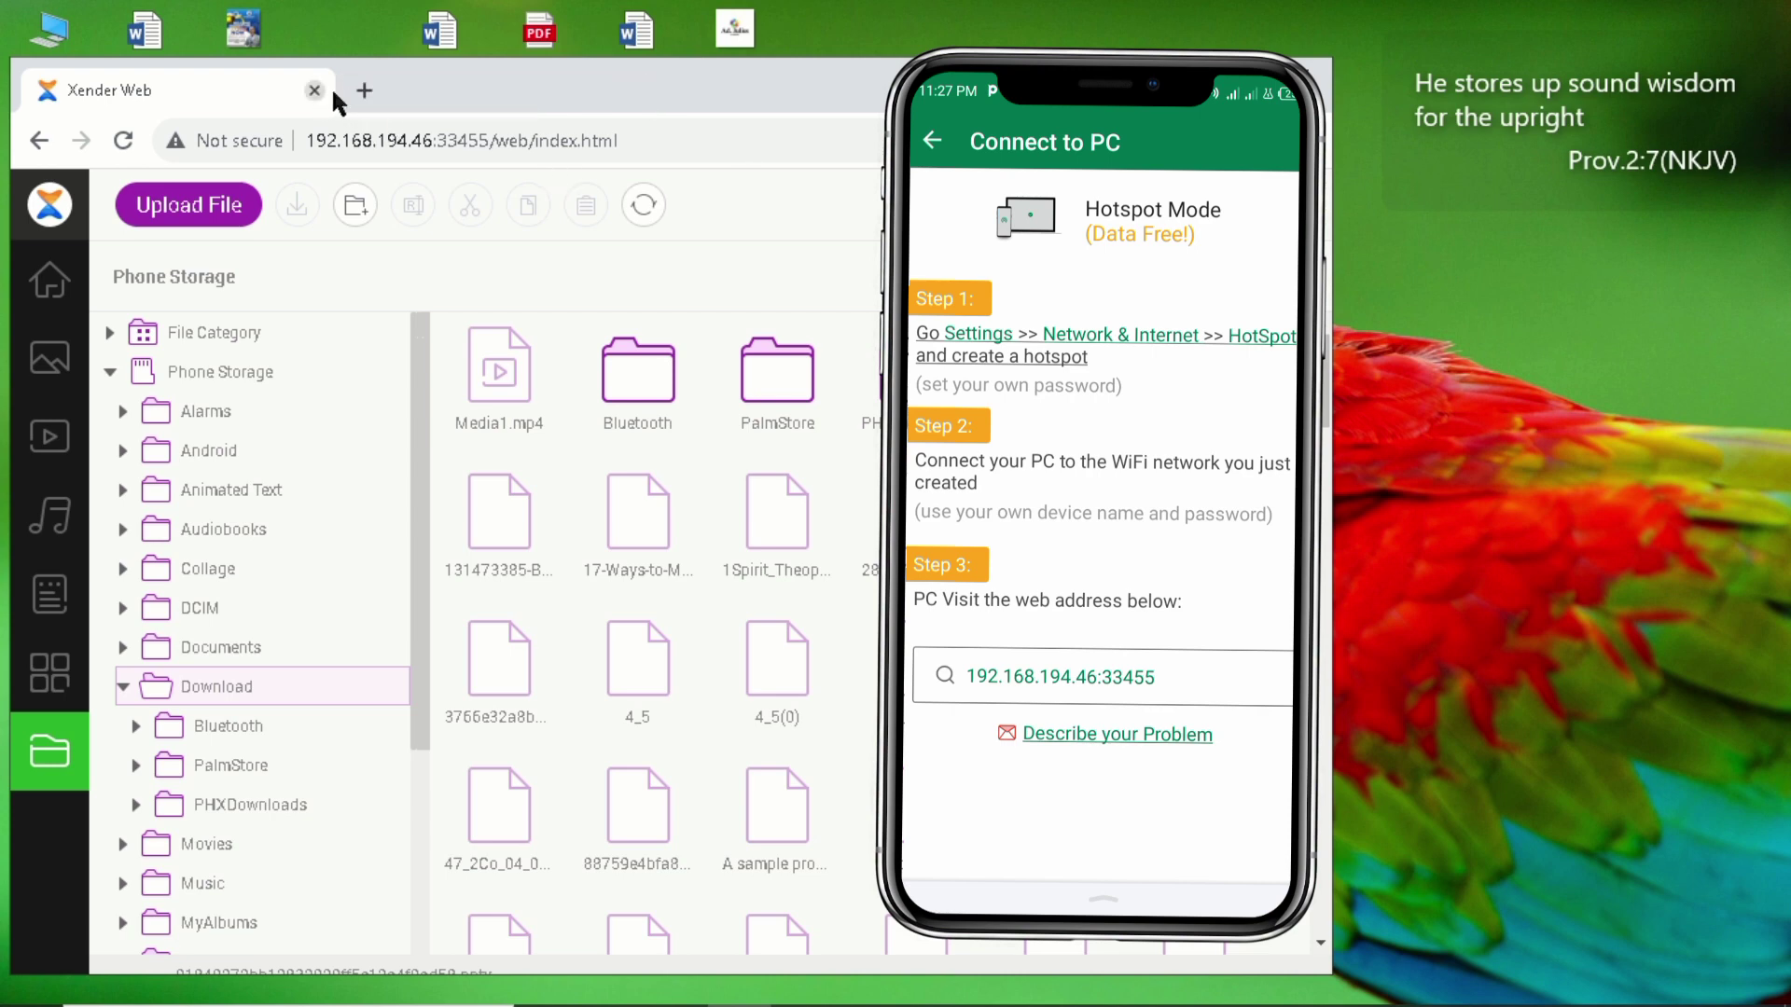
- Open a new tab and enter the phone's address 192.168.194.46:33455
left_click(364, 91)
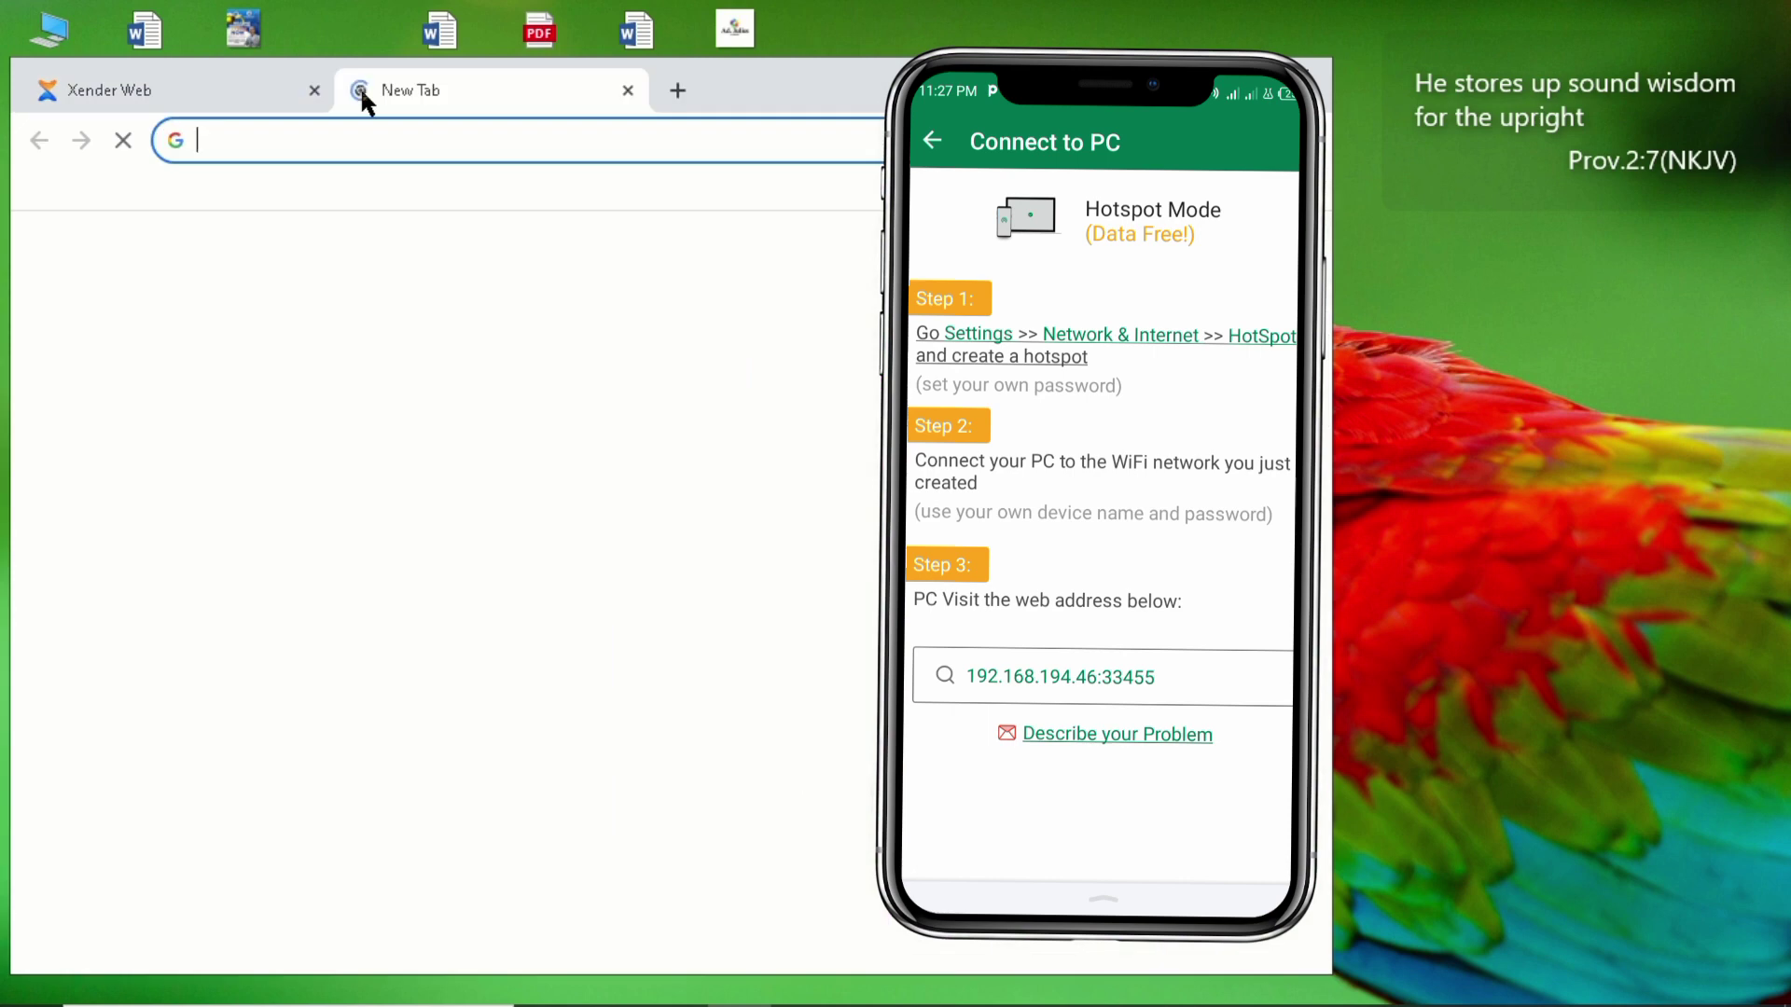
left_click(642, 147)
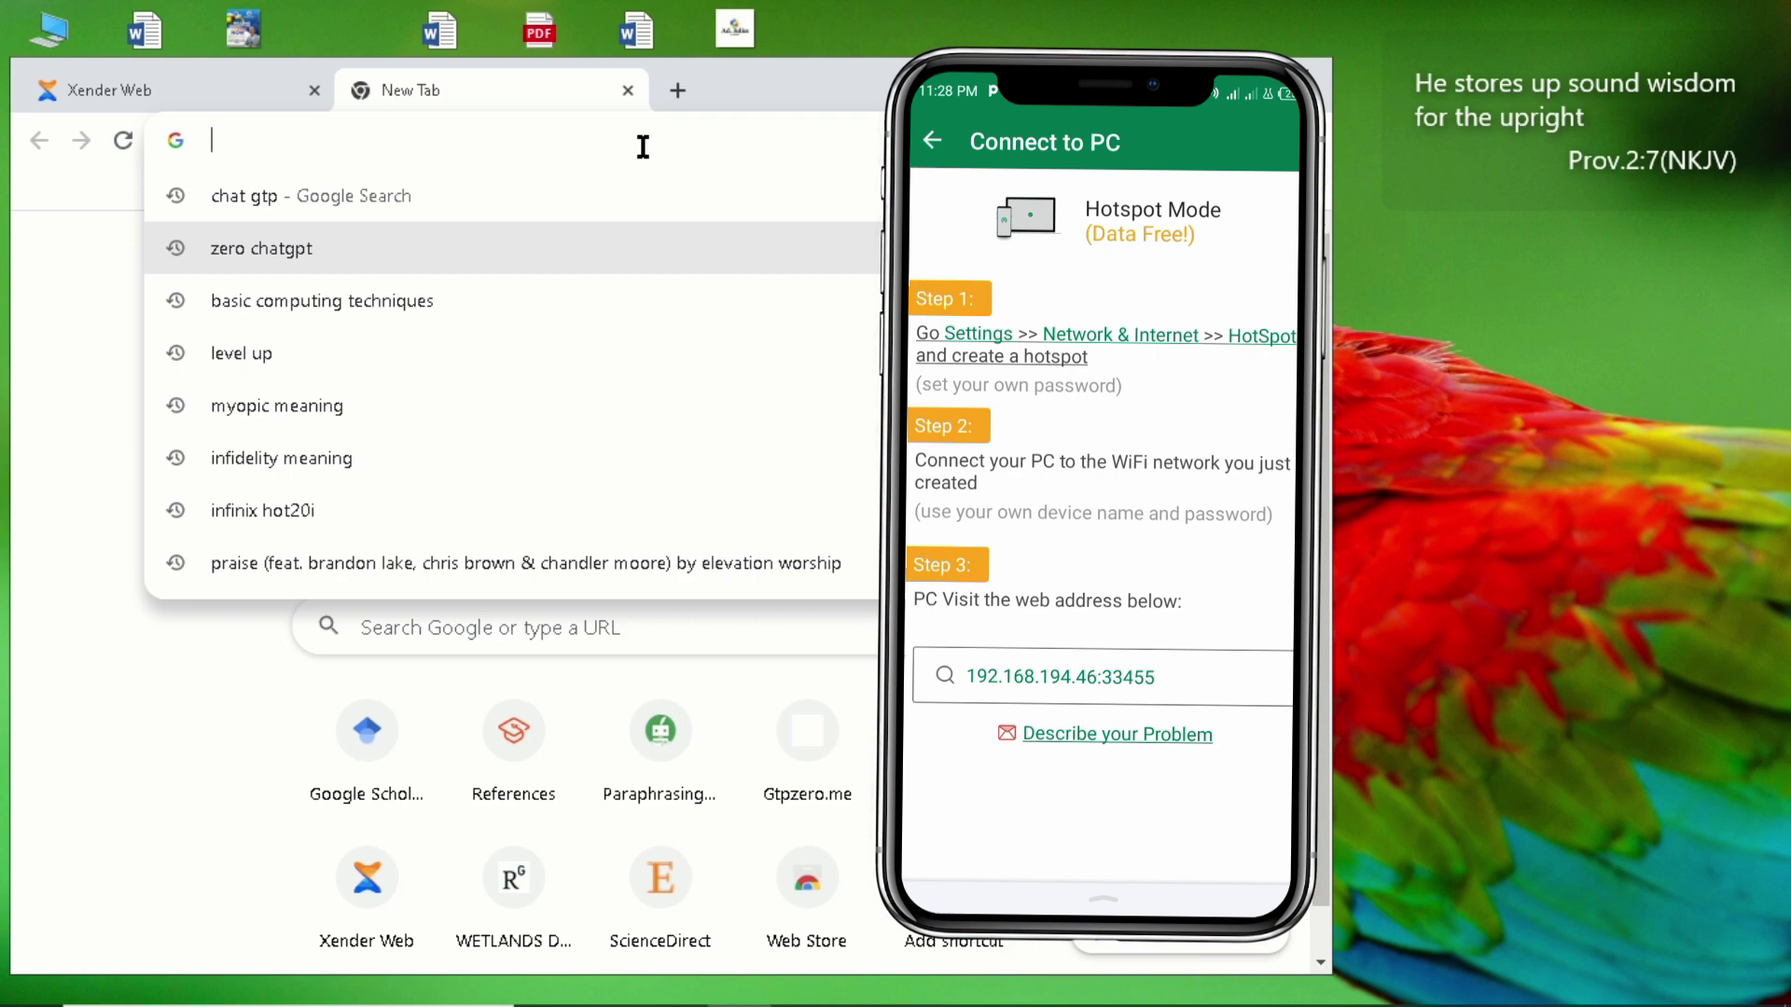
type("192")
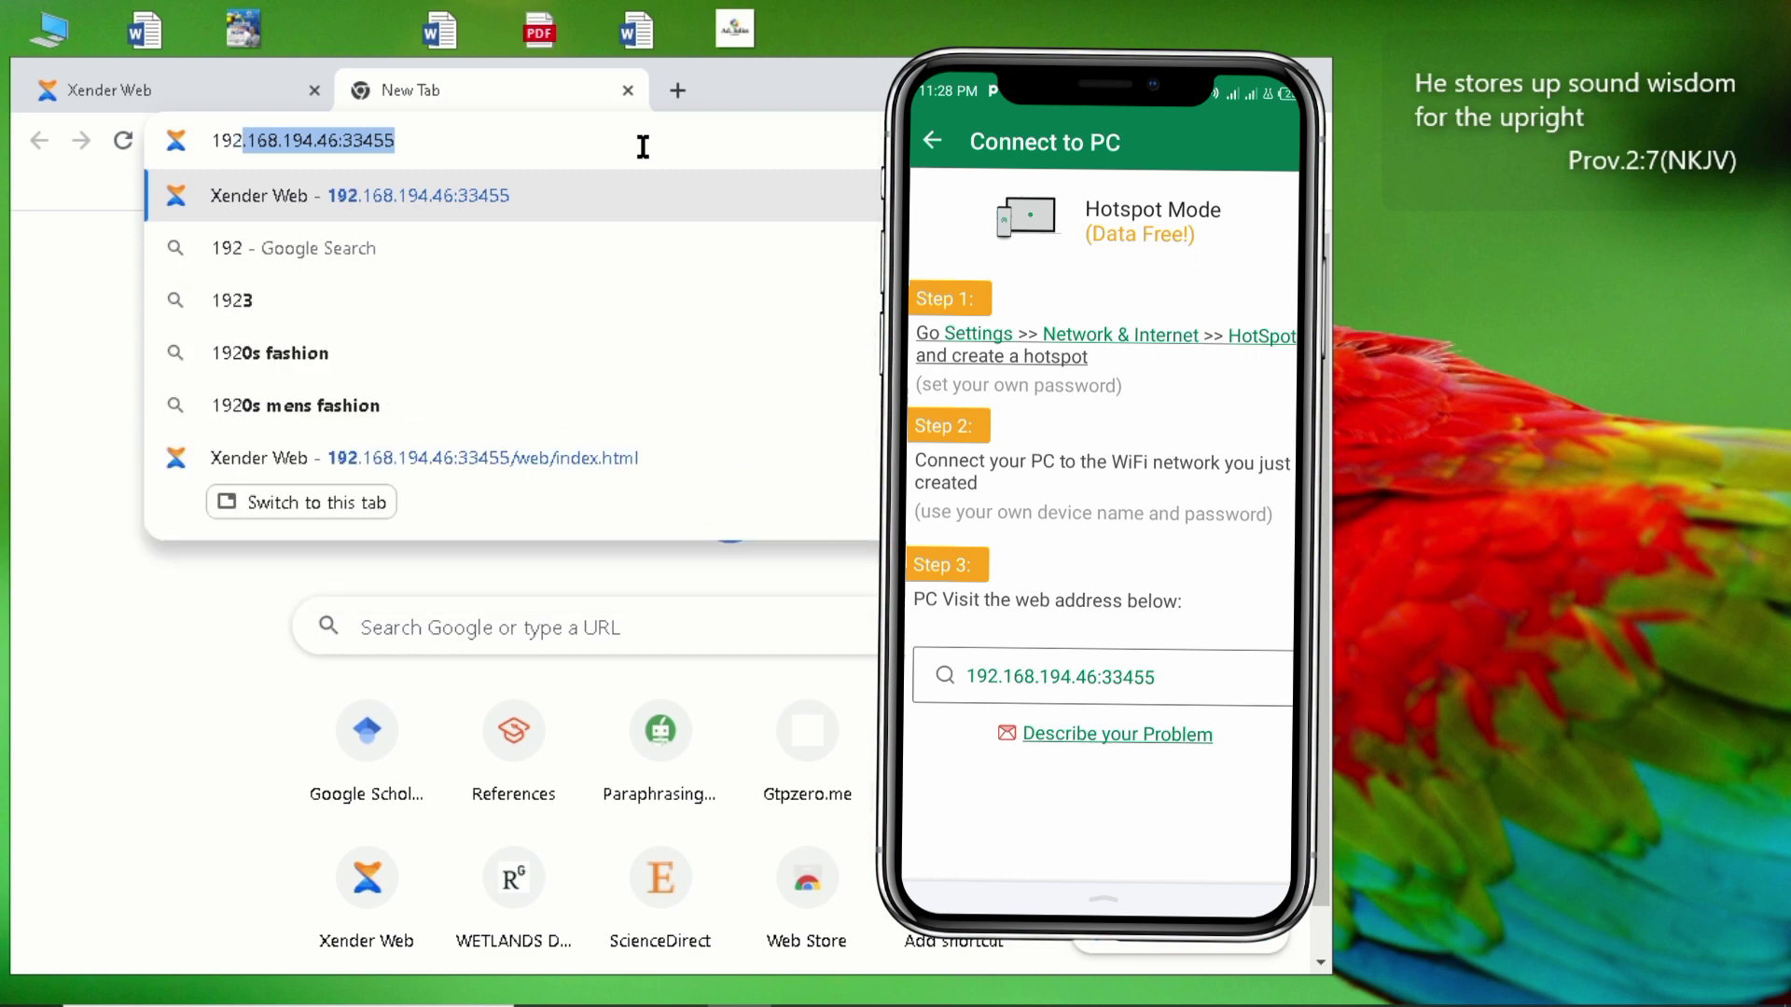
type(".168")
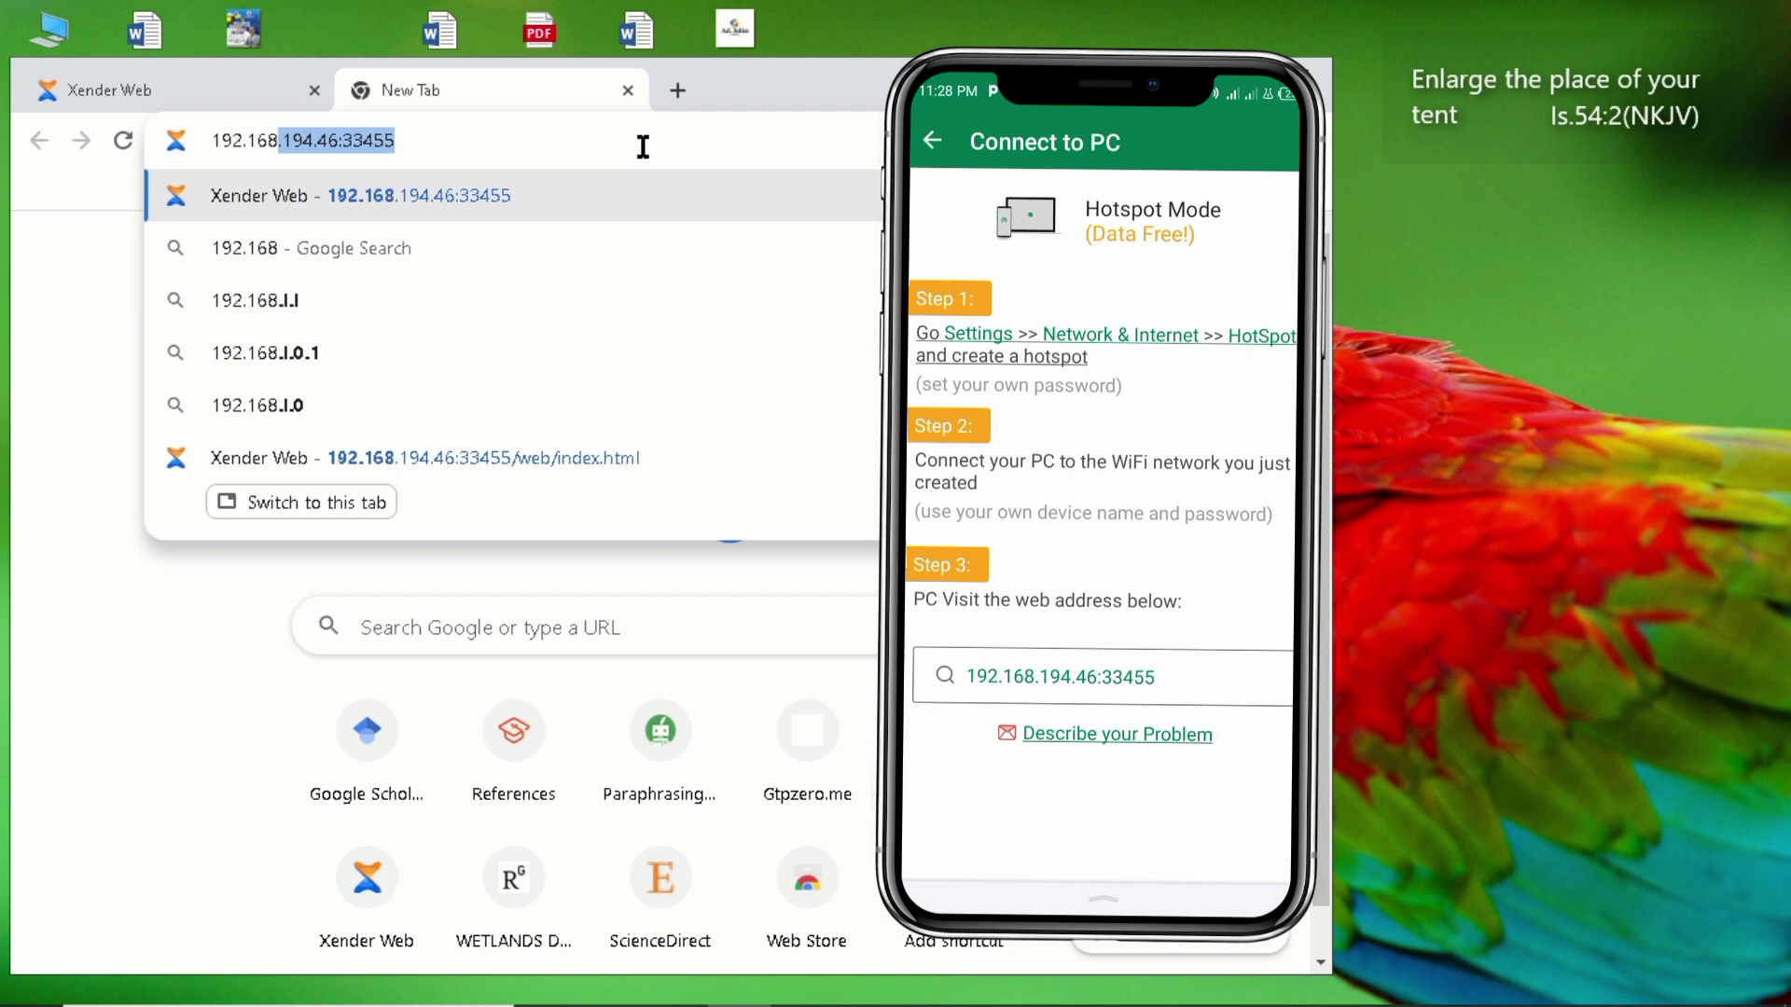
type(".")
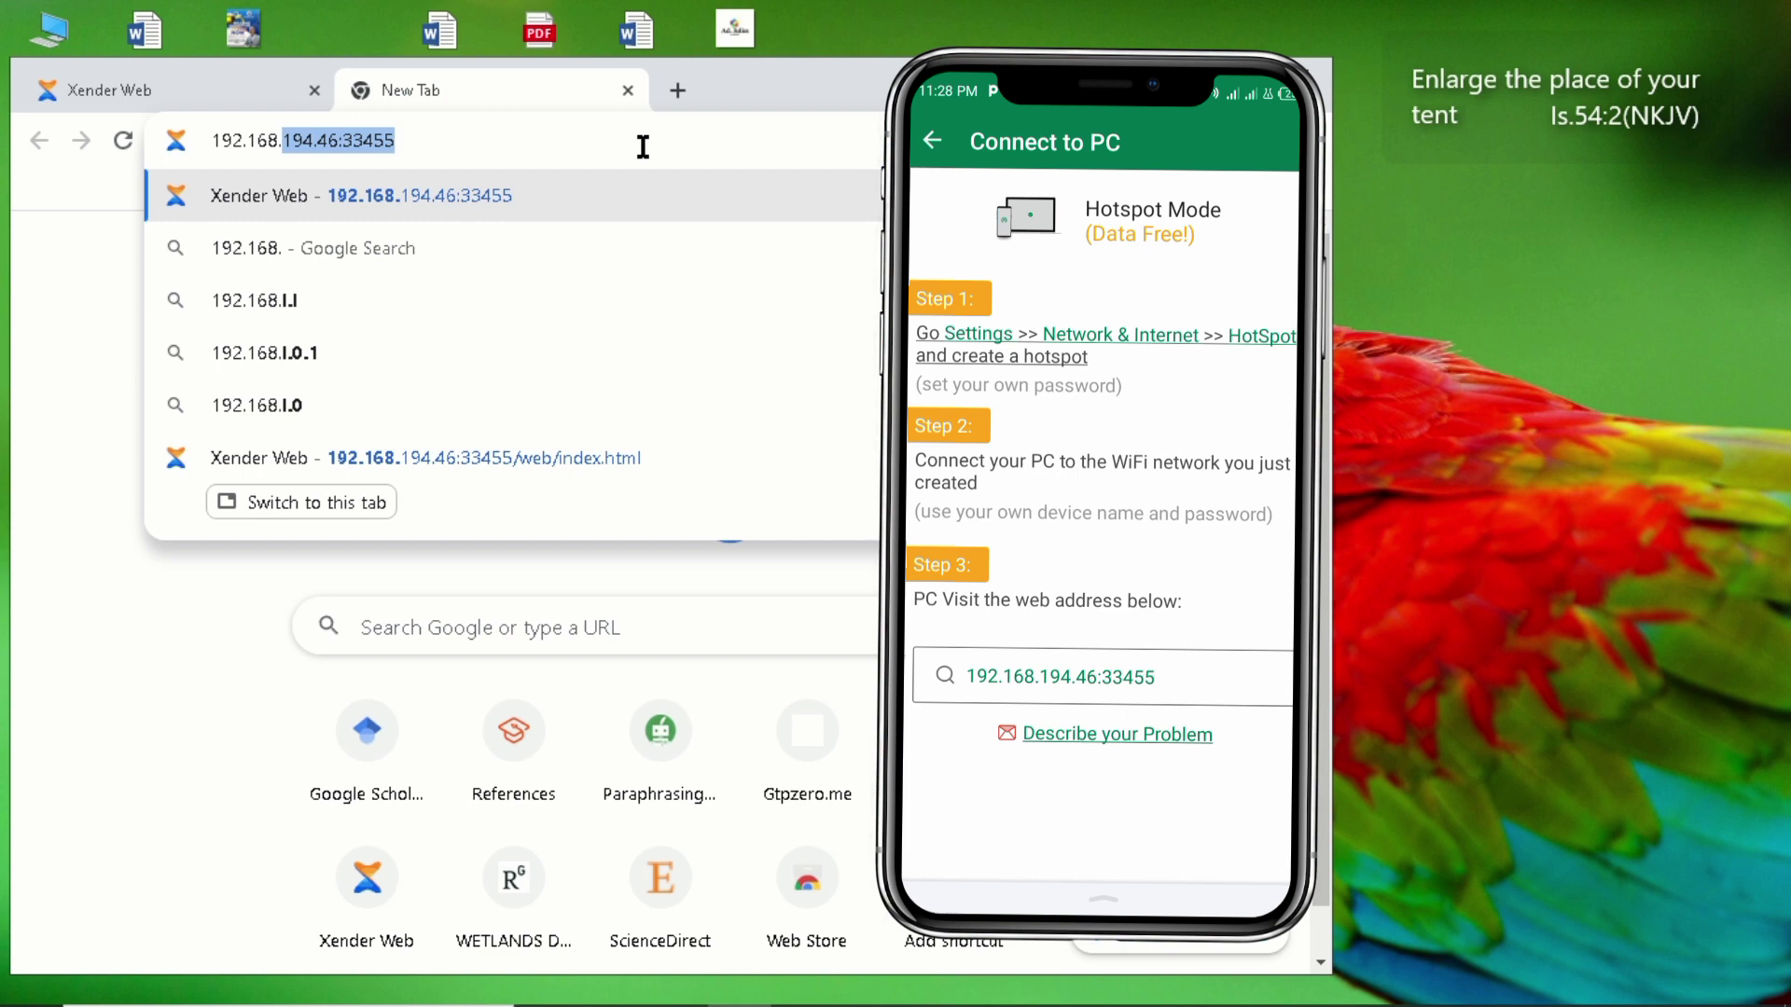
type("19")
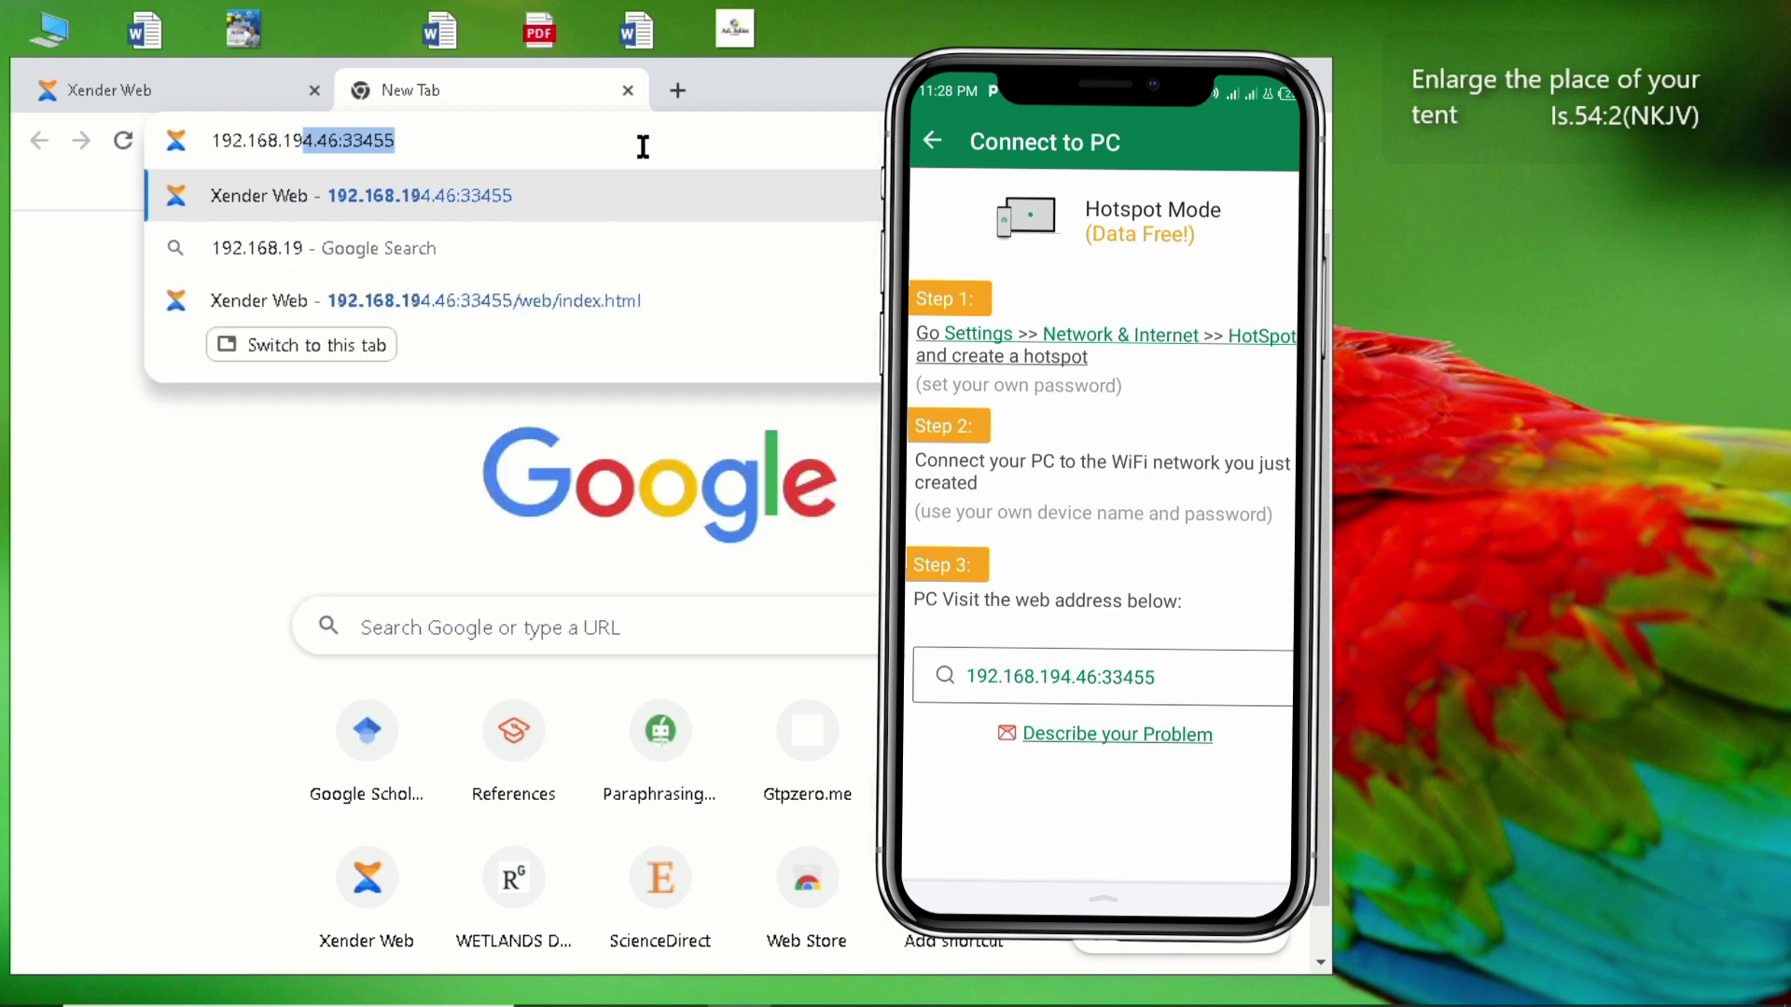
type("4")
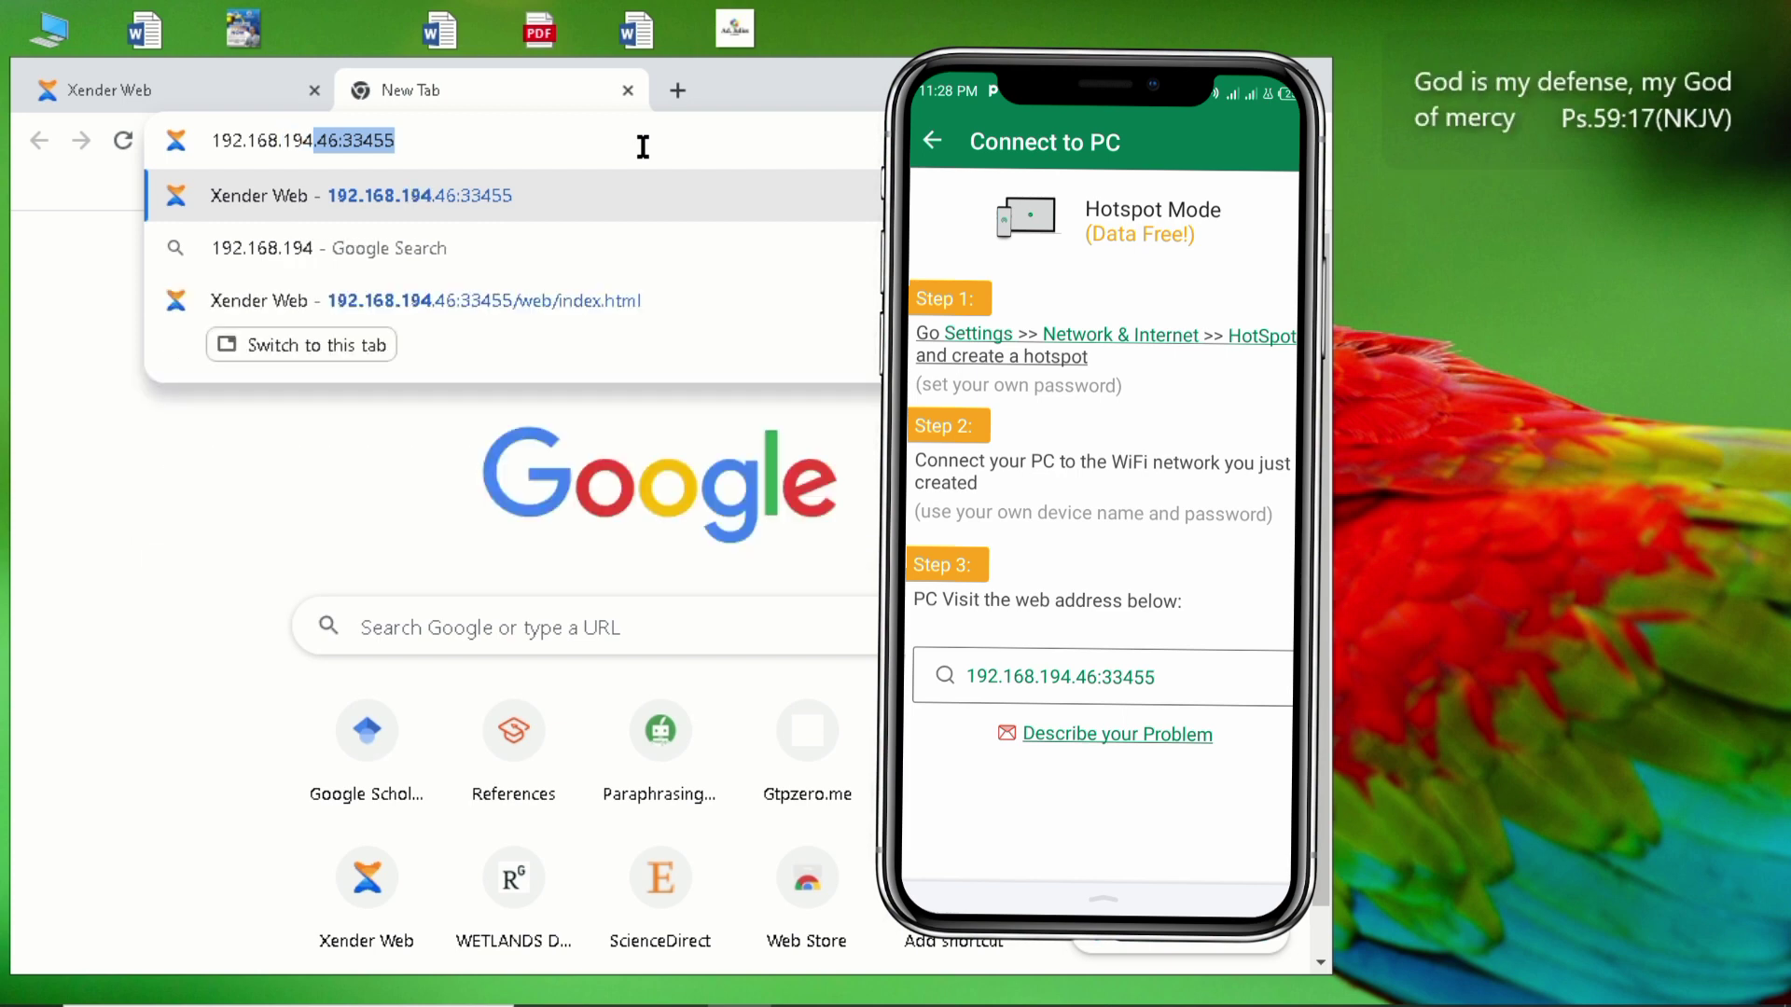
type(".")
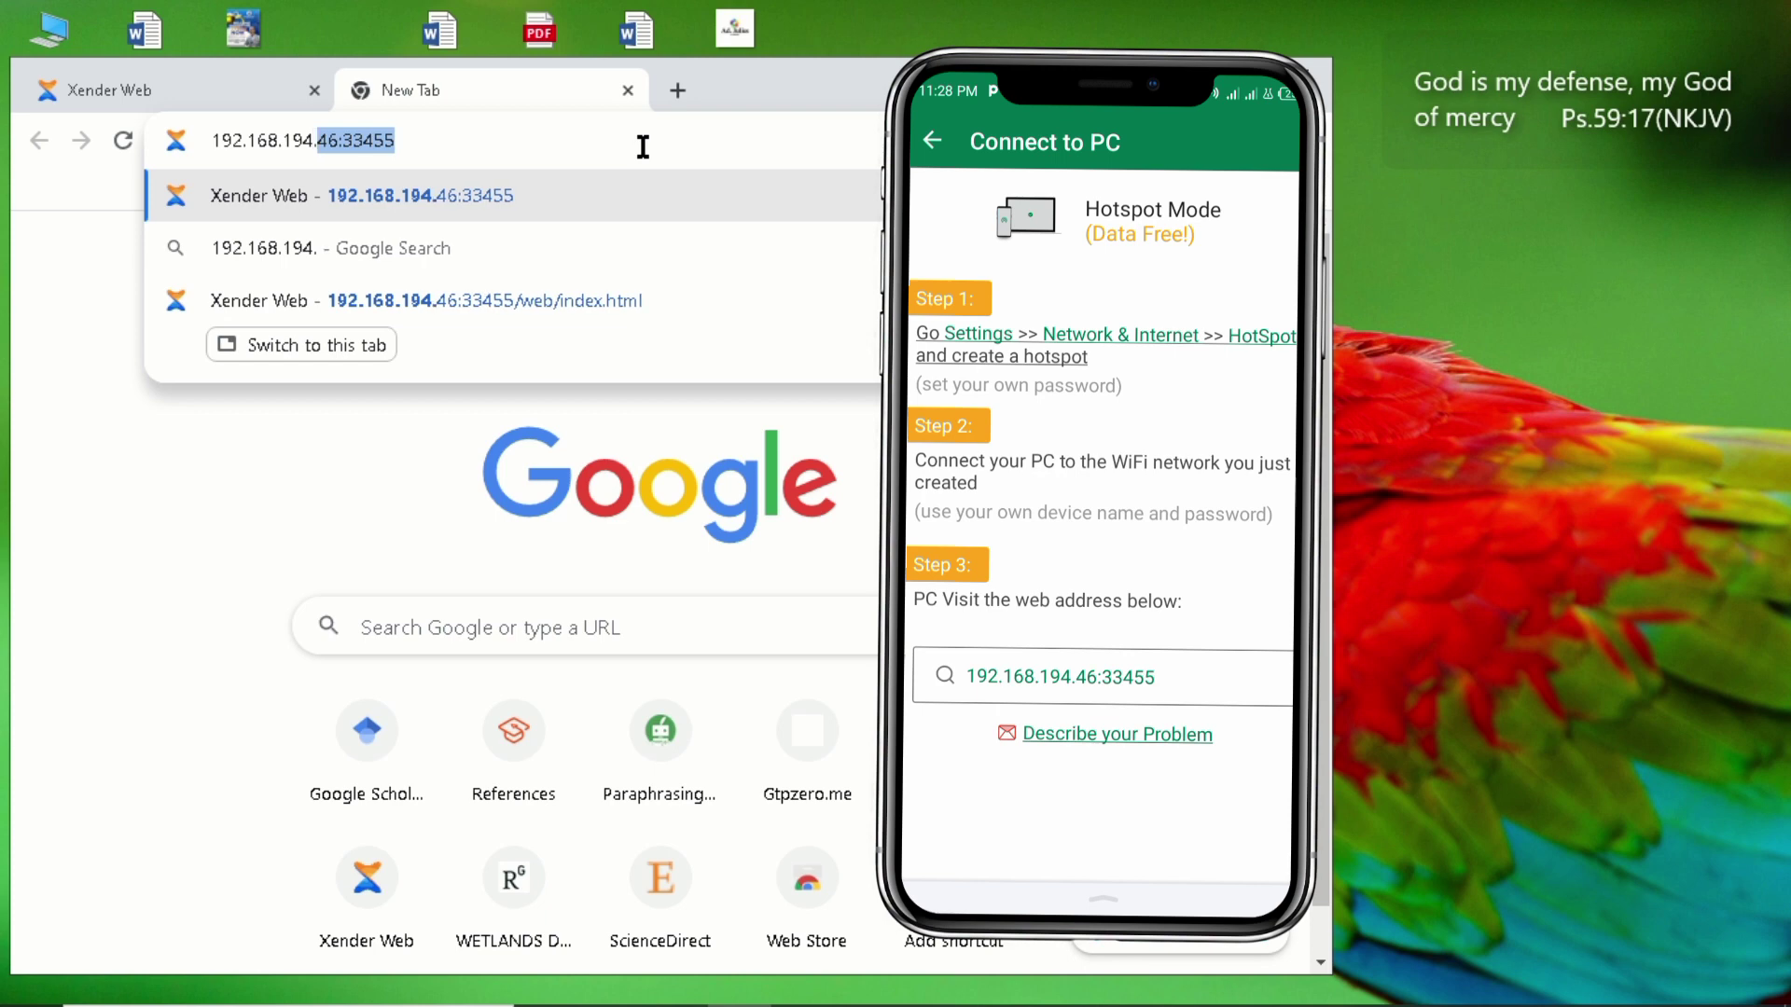
type("4")
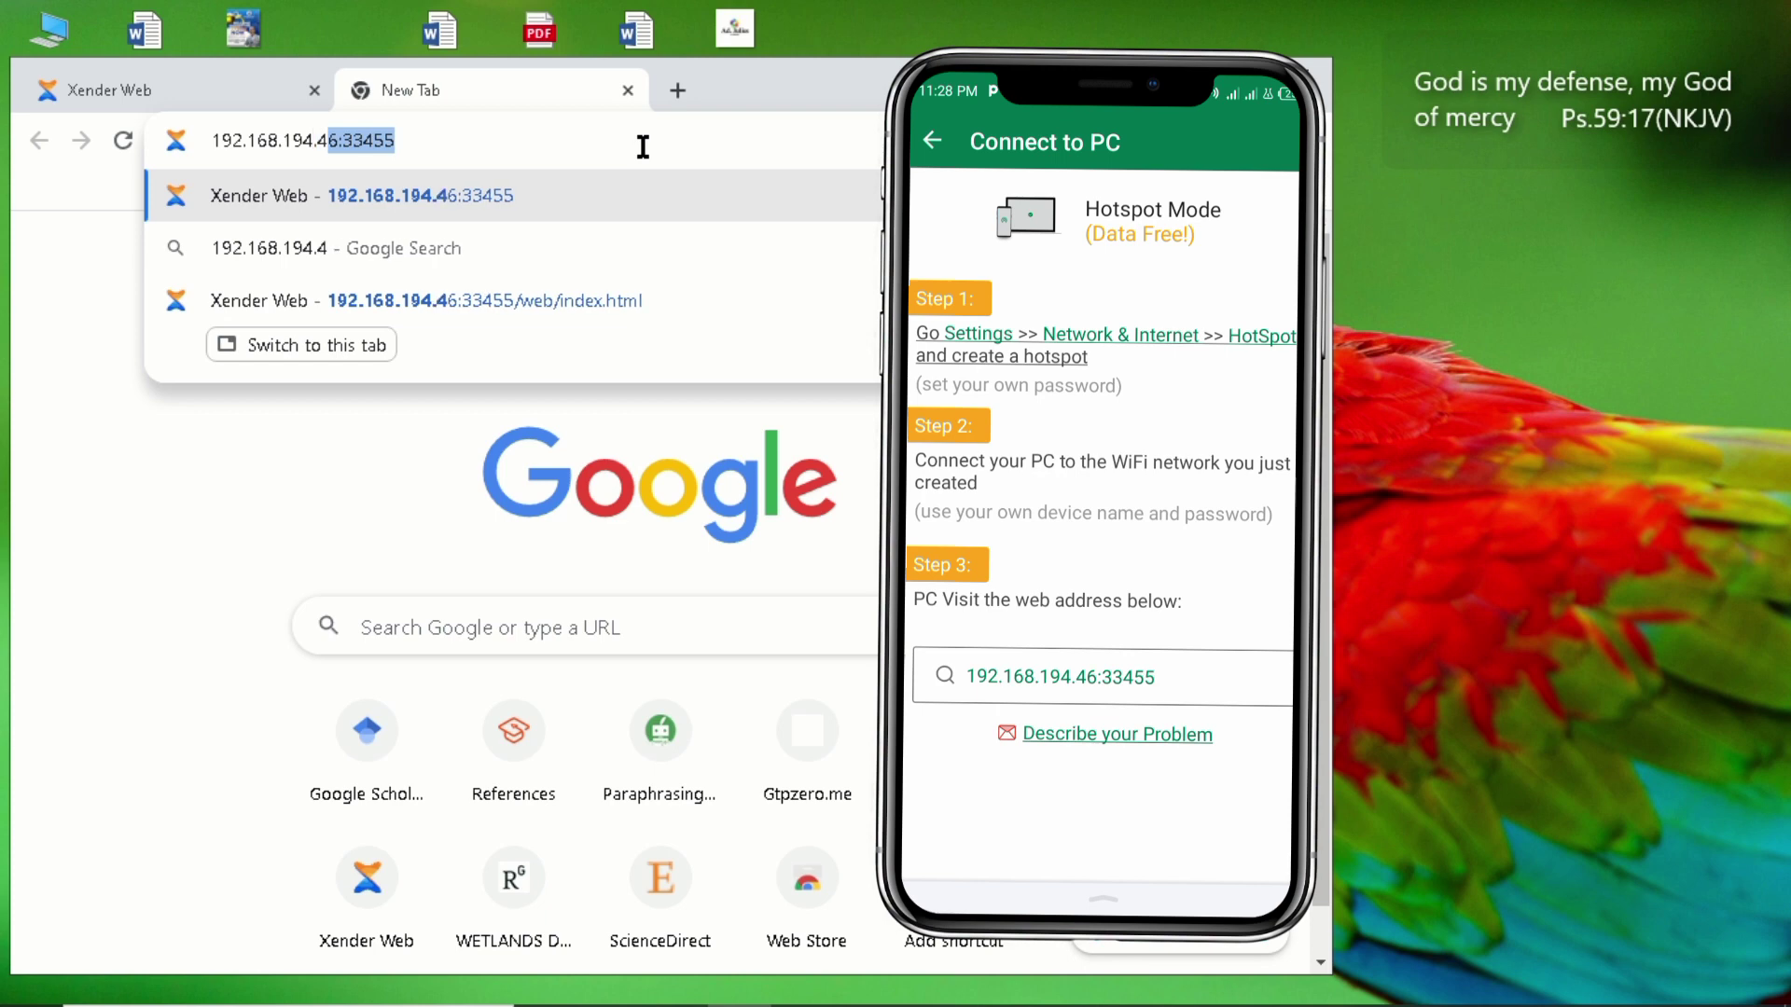
type("6")
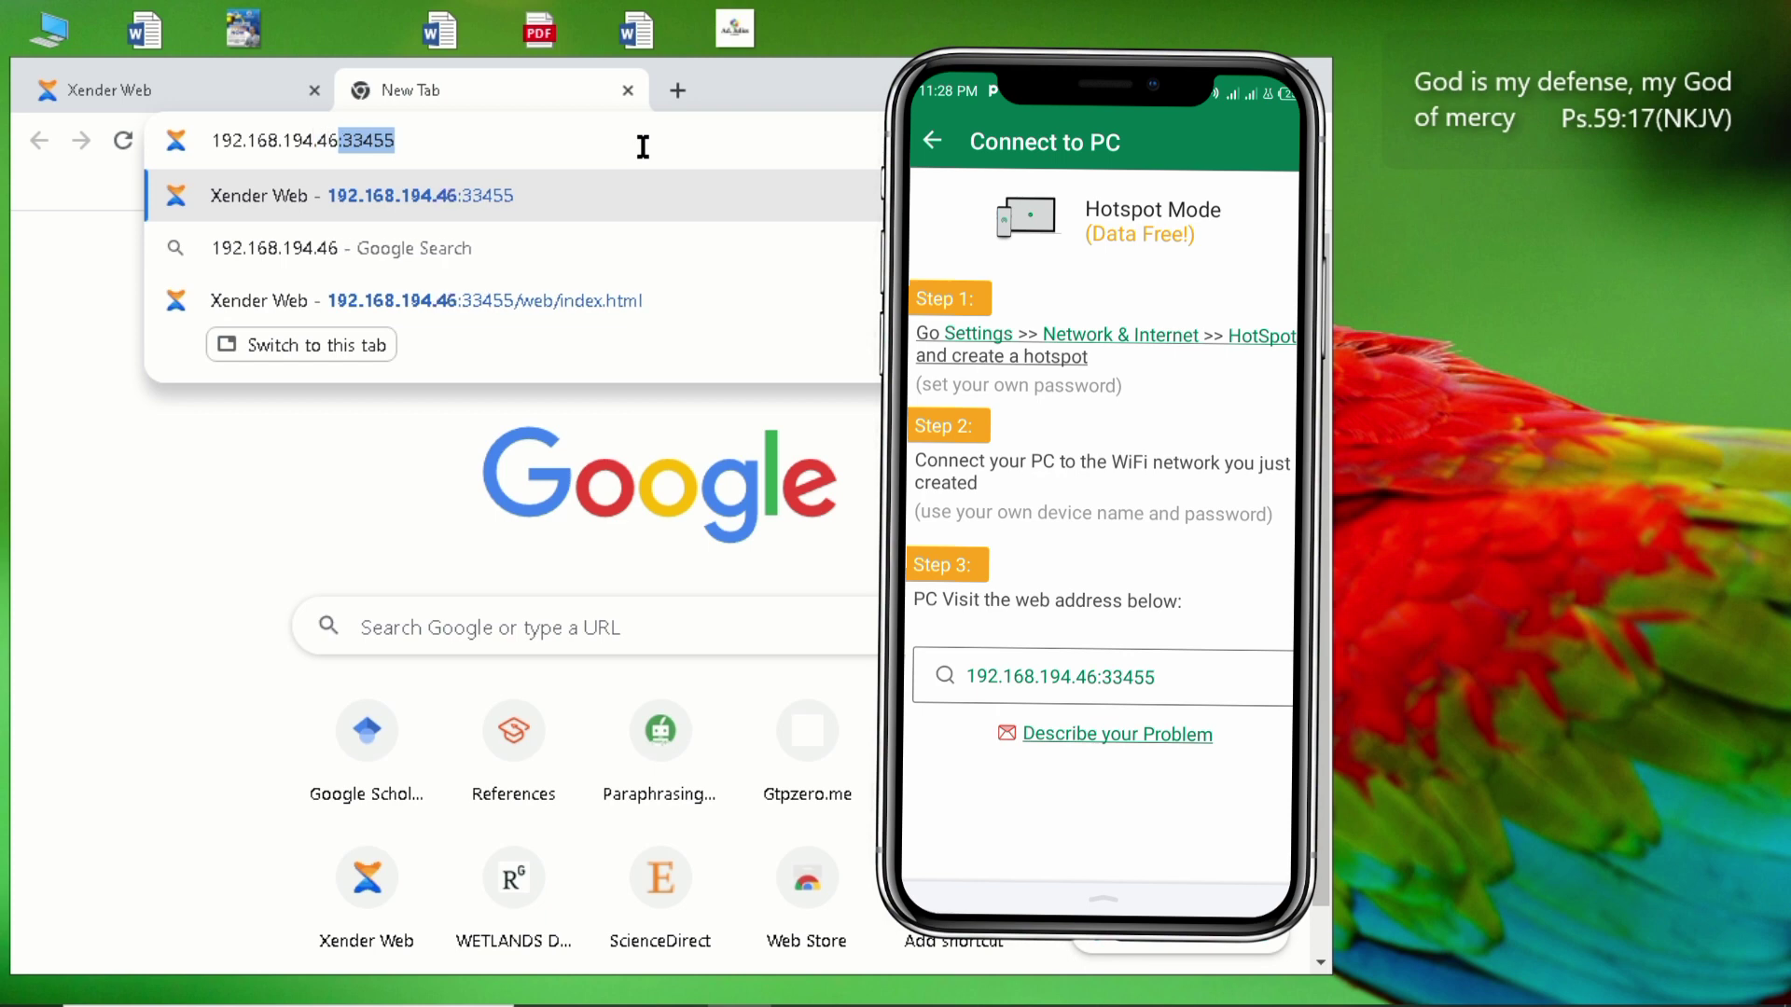
type(":")
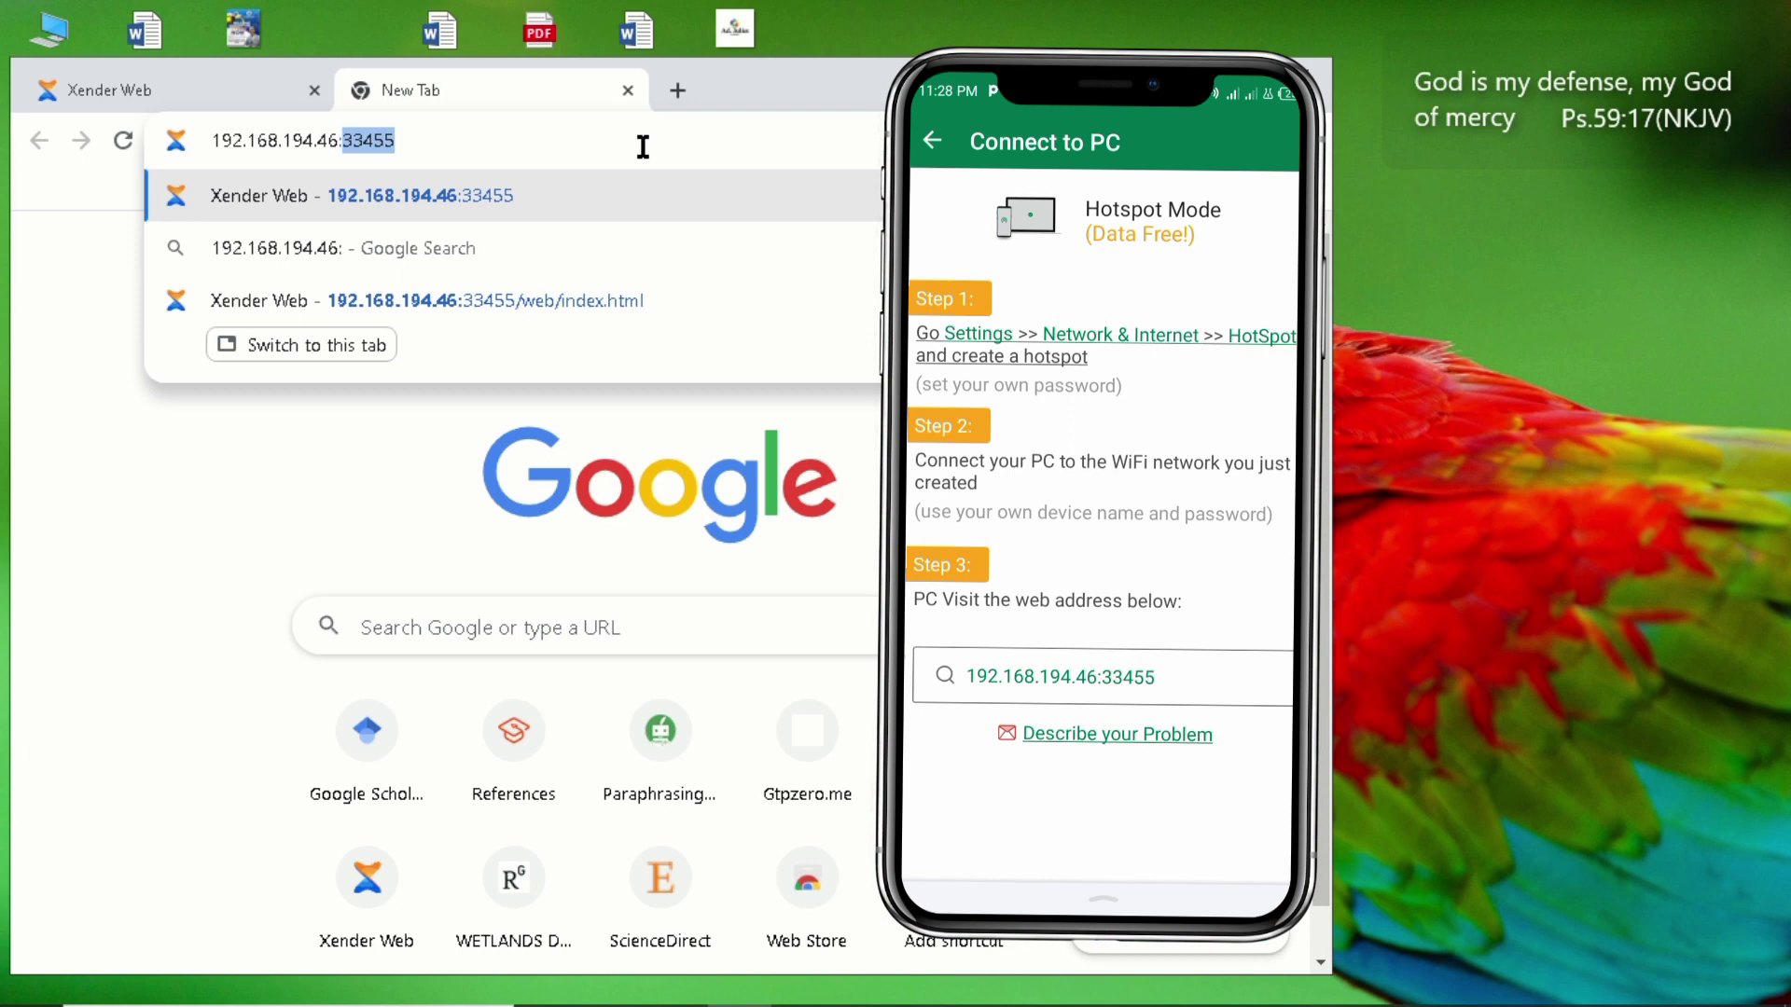
type("33")
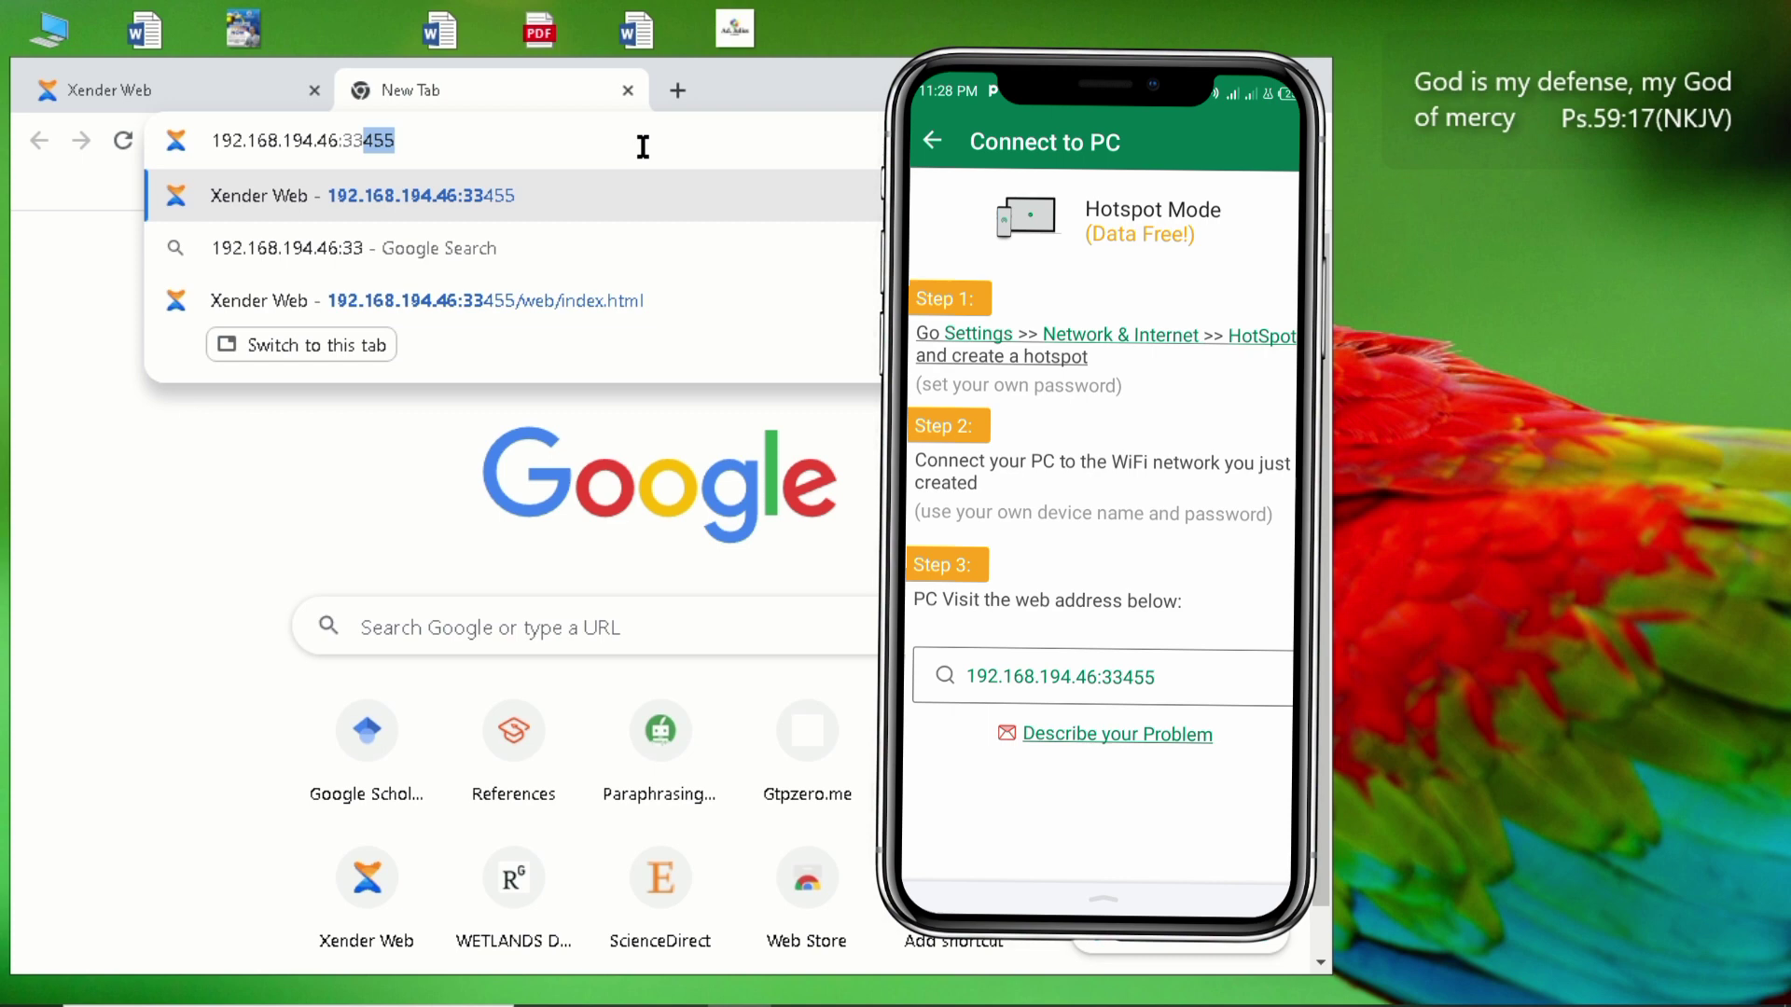
type("455")
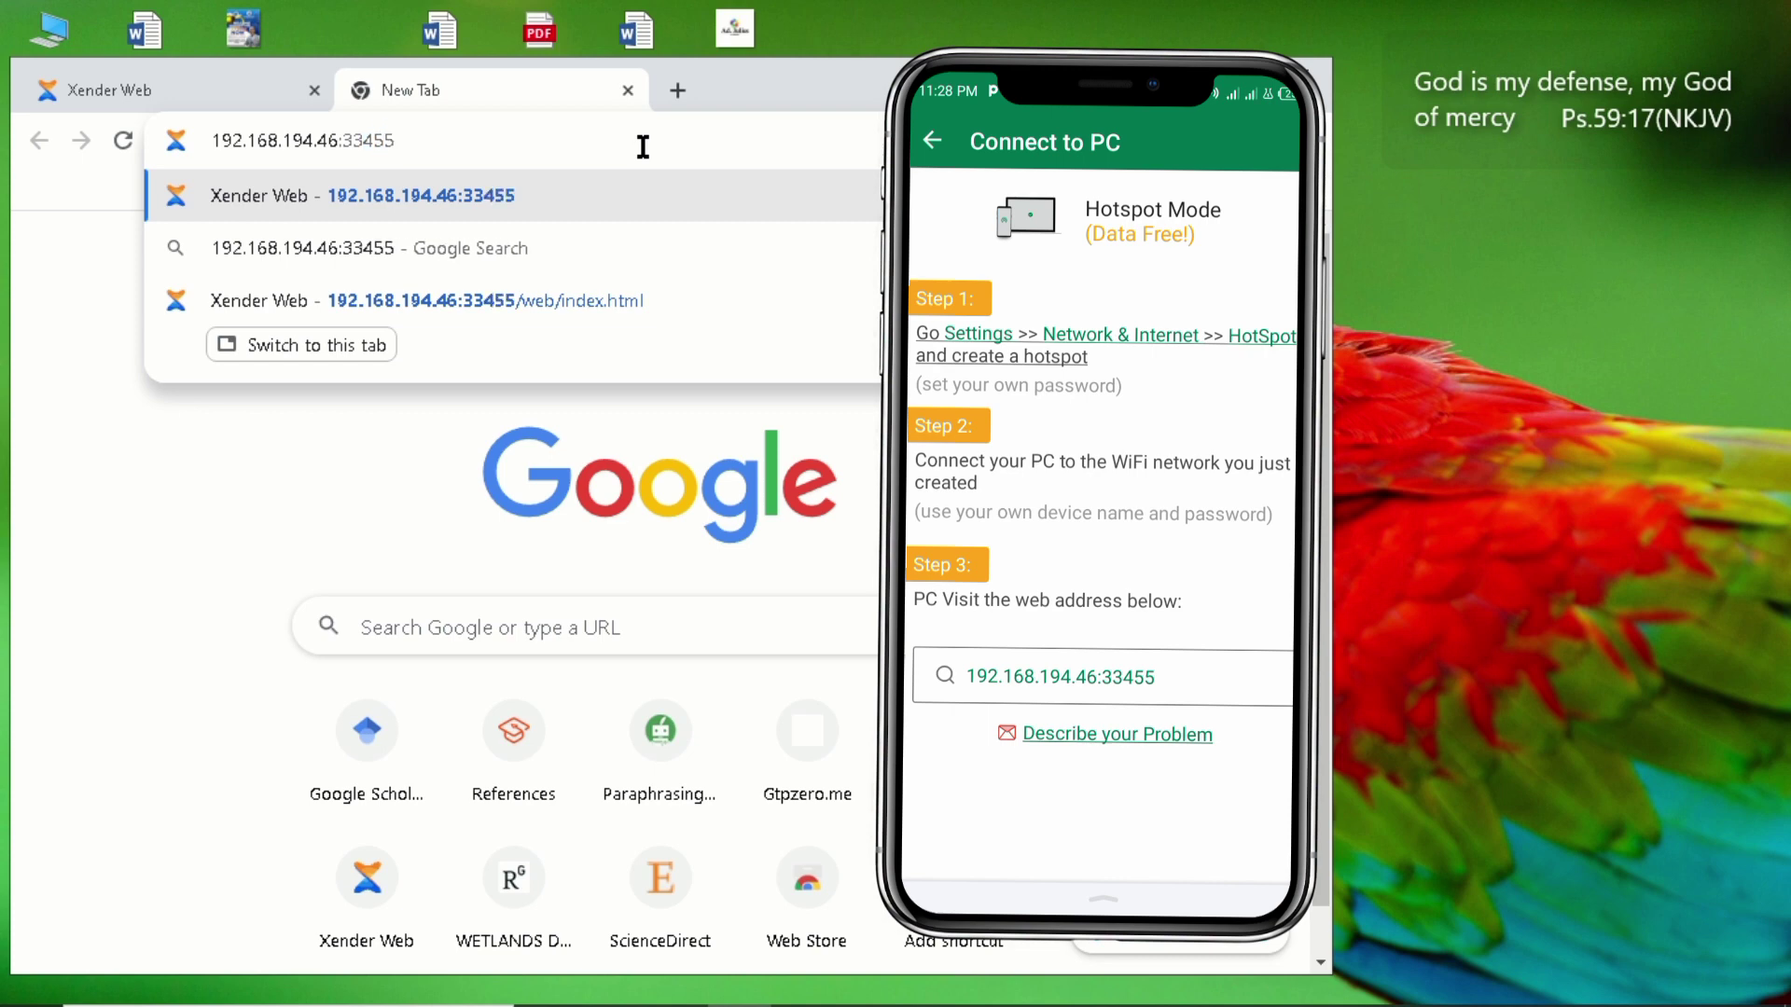
- Load the address and accept the 'NO Mobile Data Use' notice to connect to the Infinix X665C
key("Return")
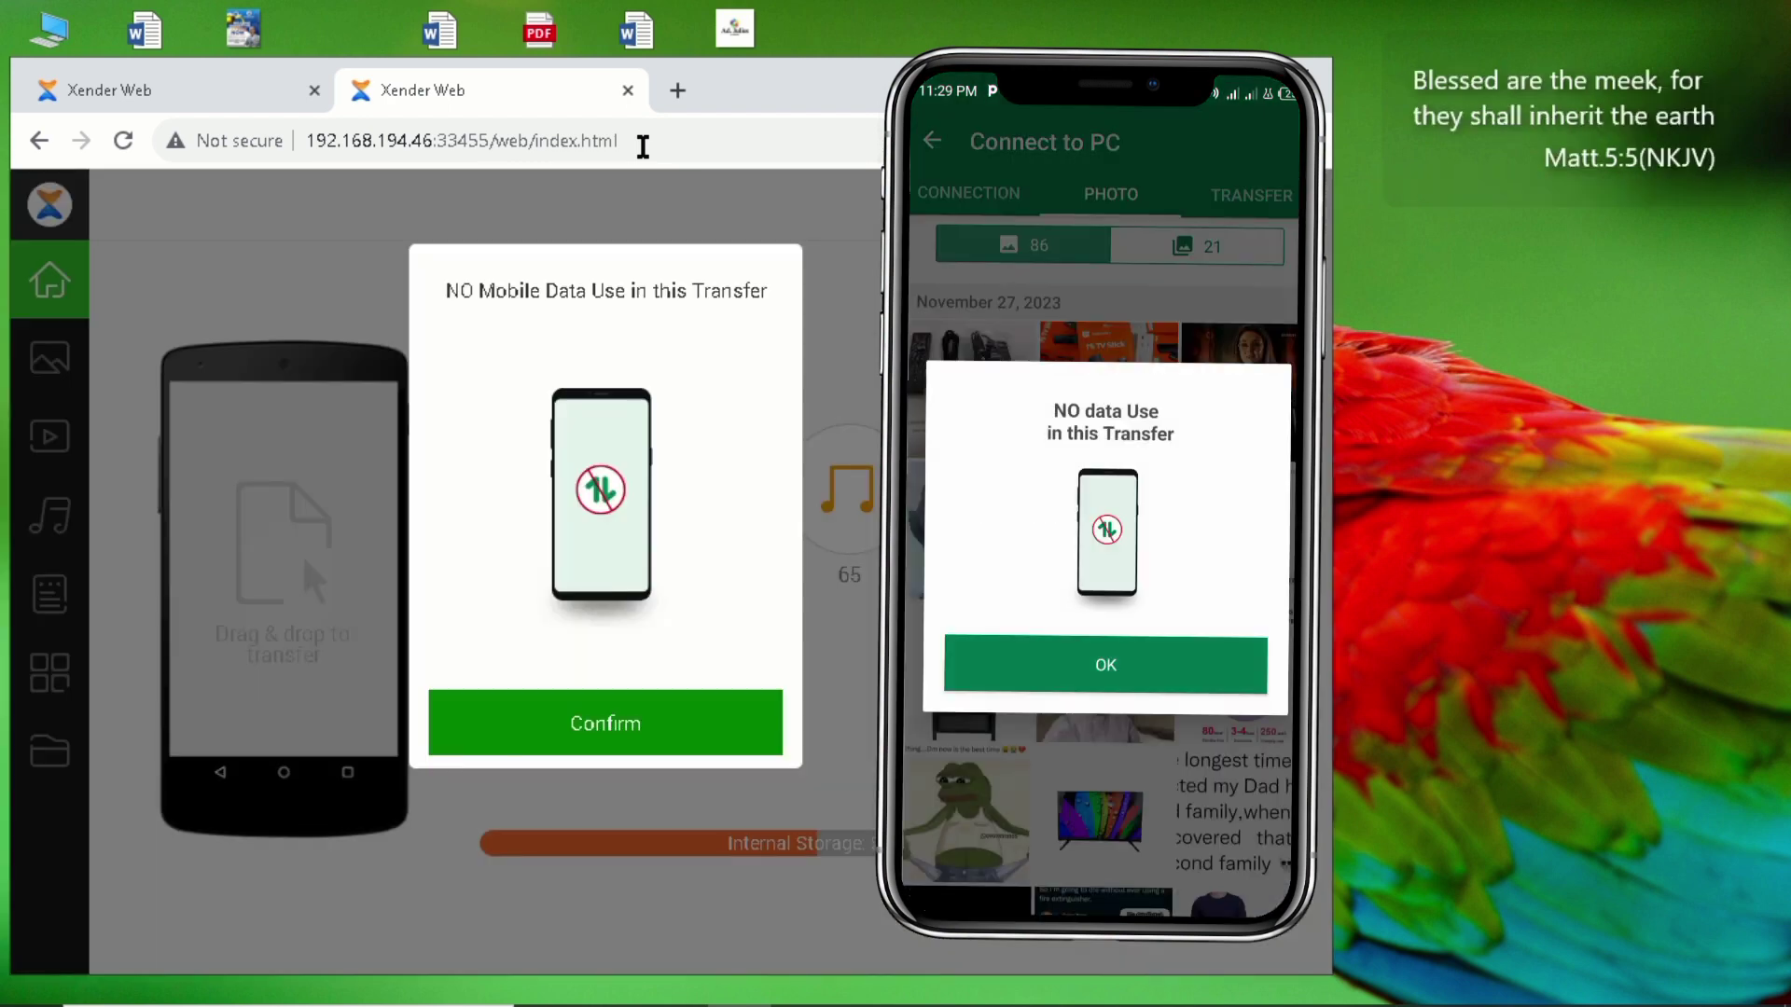
left_click(645, 733)
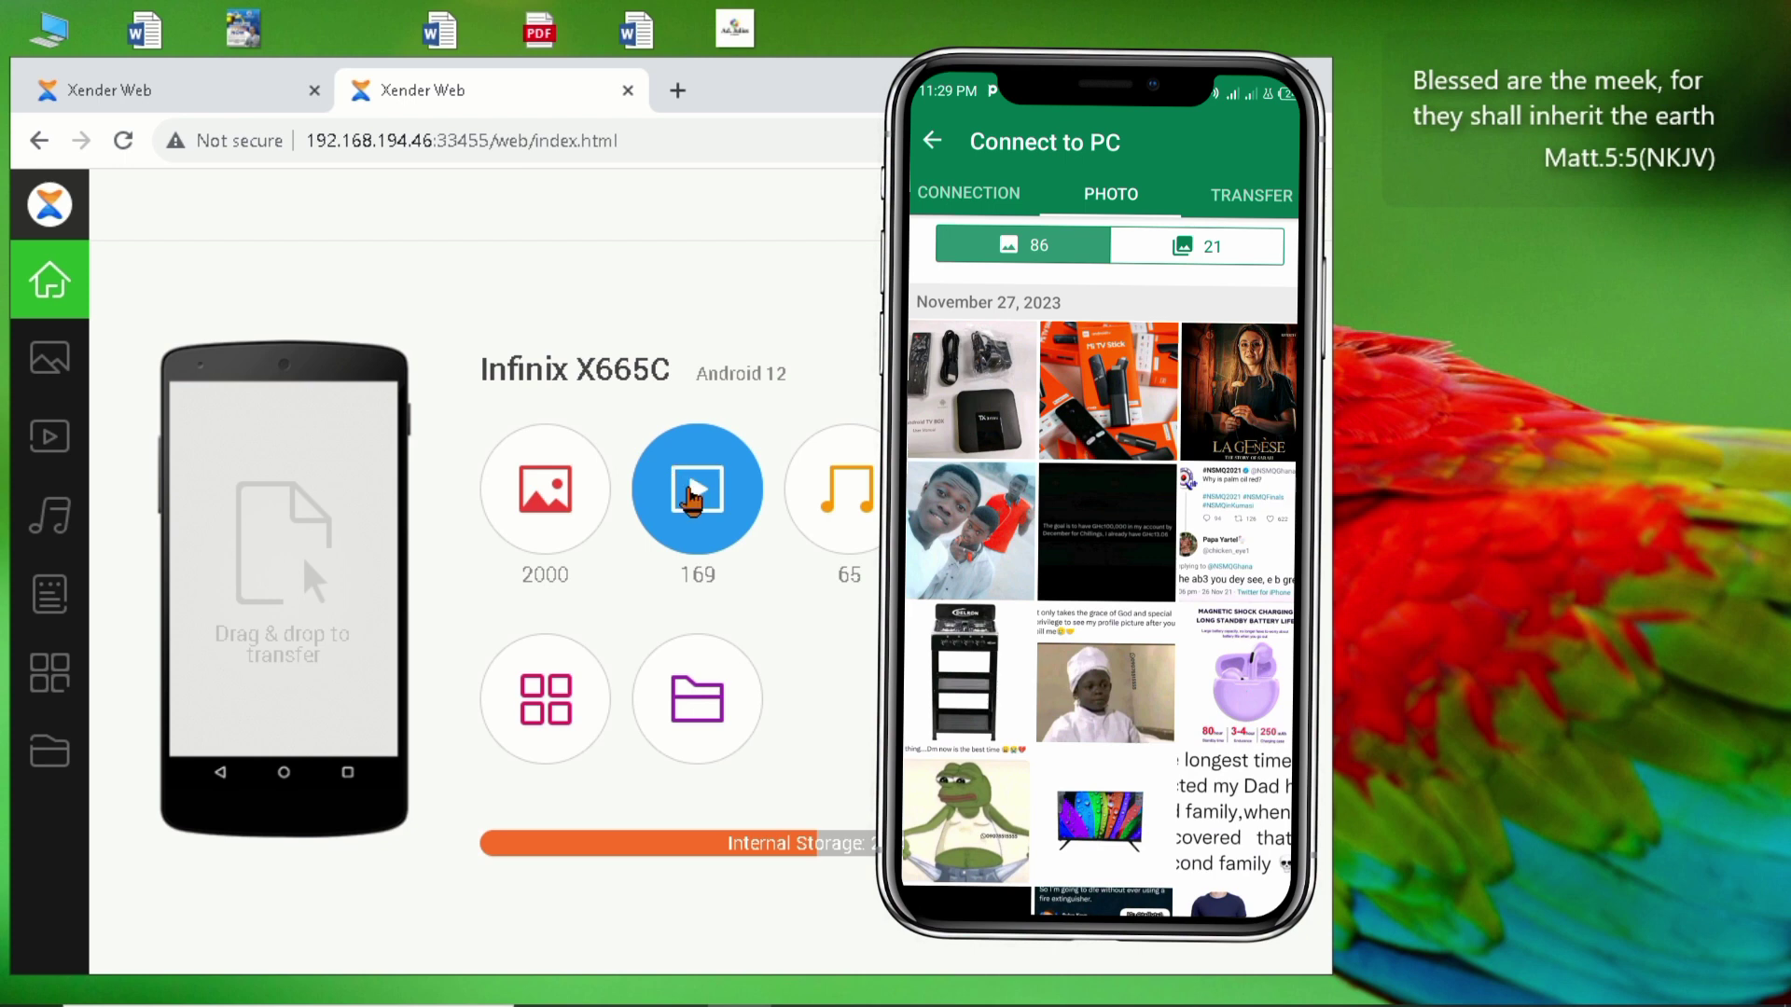
- Show the phone's videos and download the first one to the PC
left_click(691, 501)
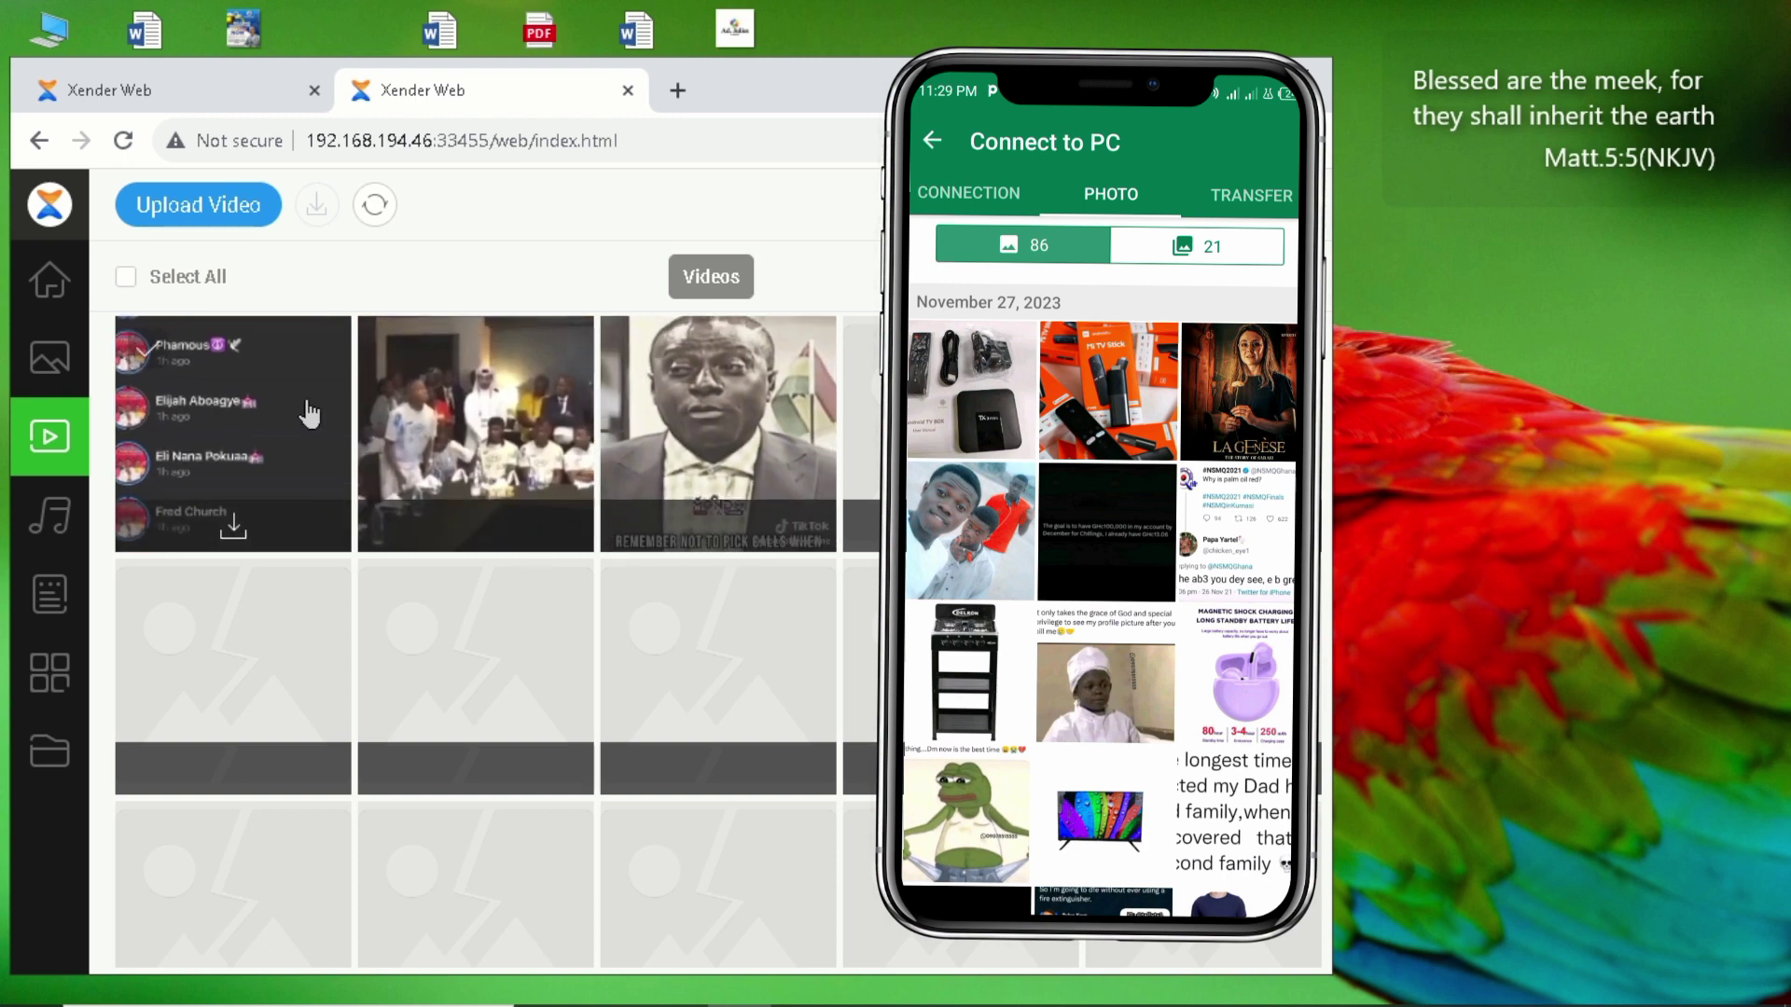
left_click(234, 537)
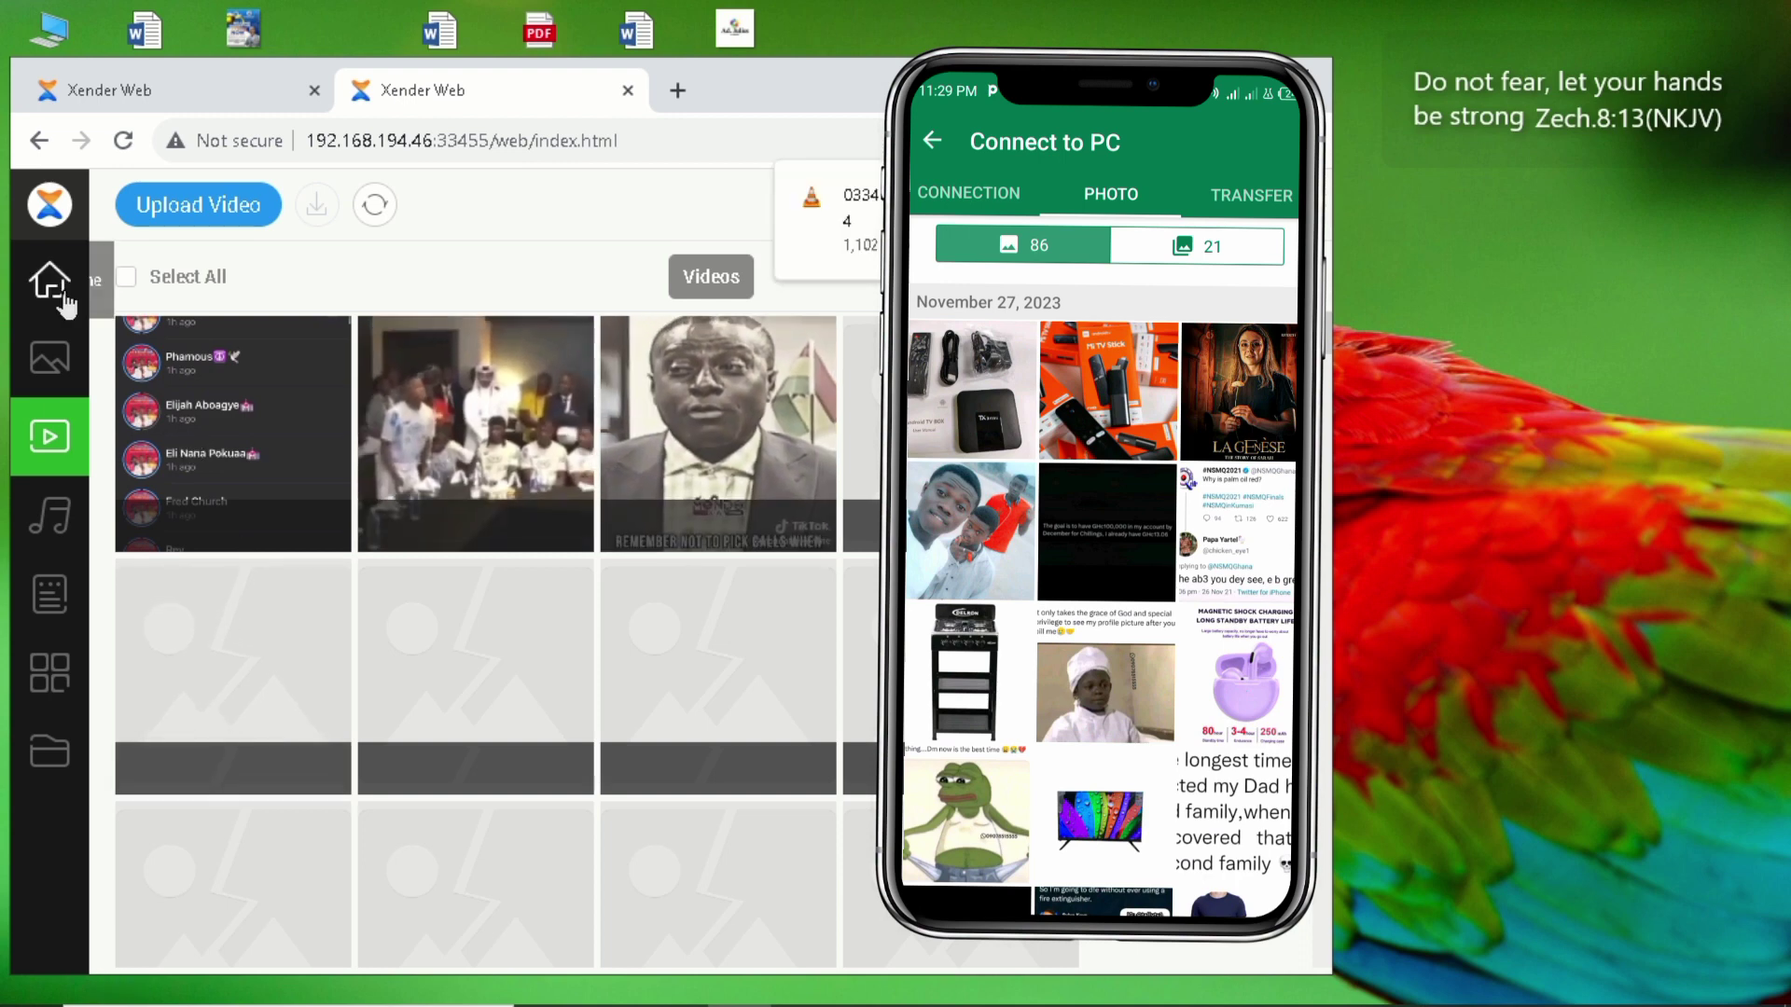
- Move from Music to the Files browser and open the Android folder in Phone Storage
left_click(50, 516)
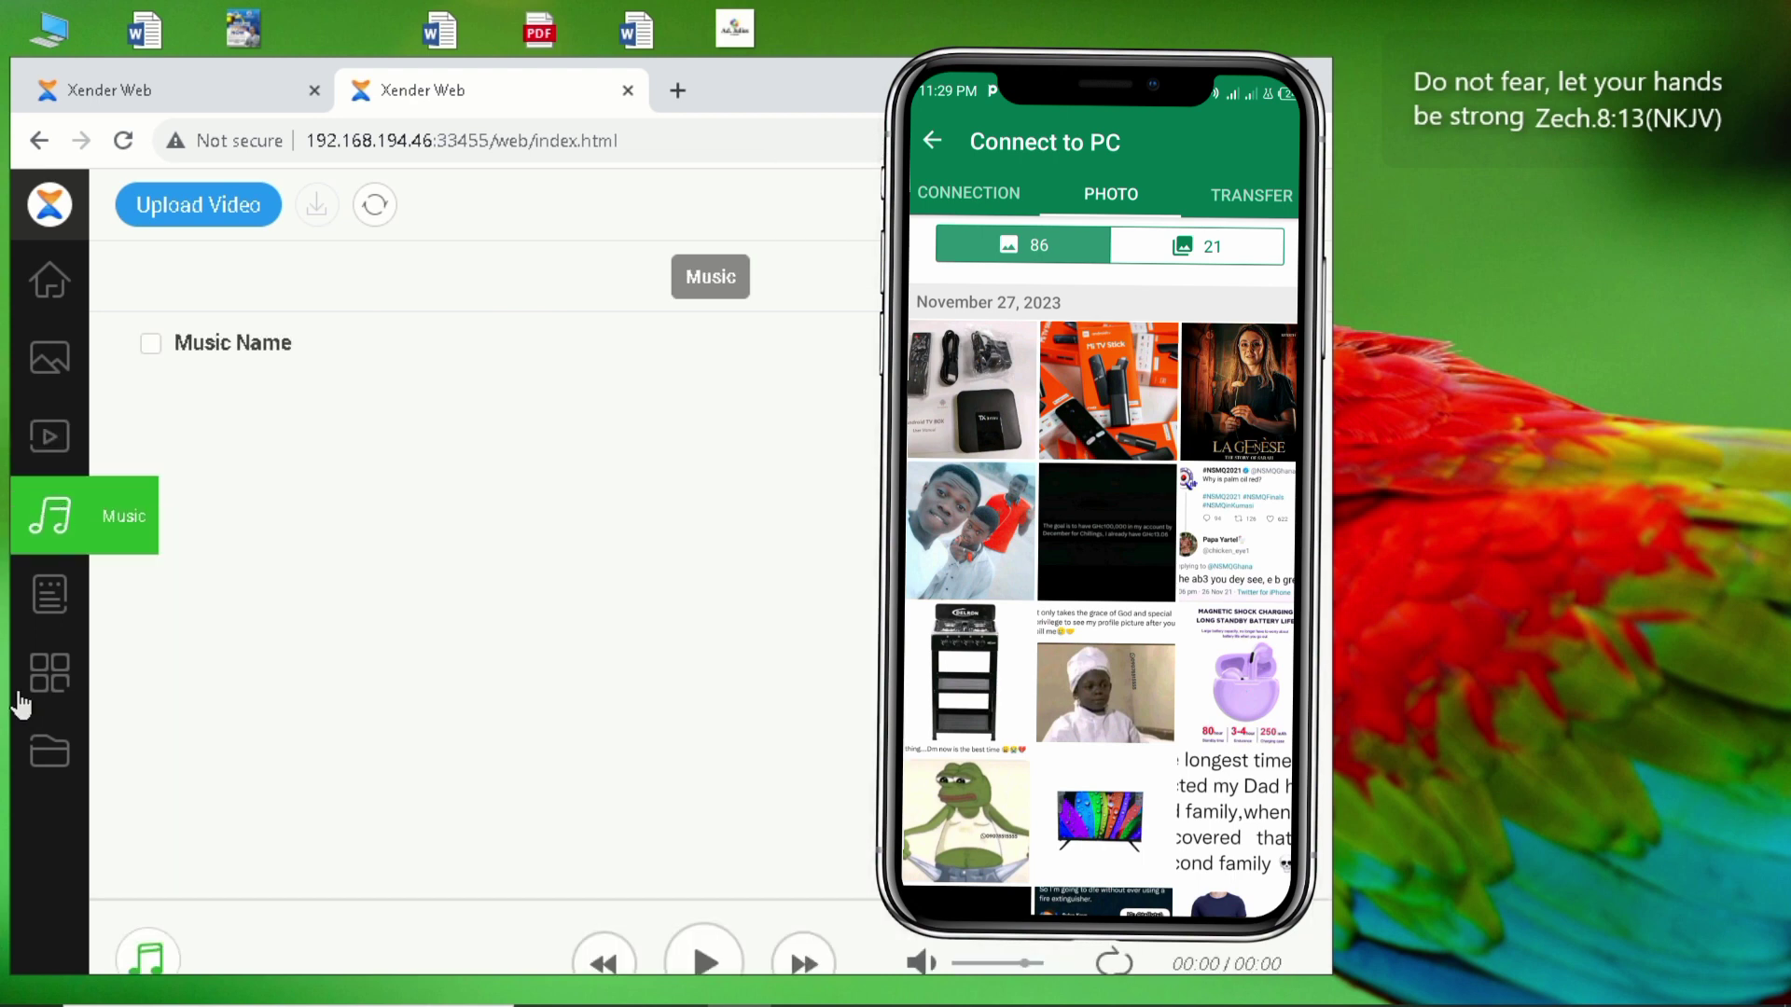
left_click(44, 754)
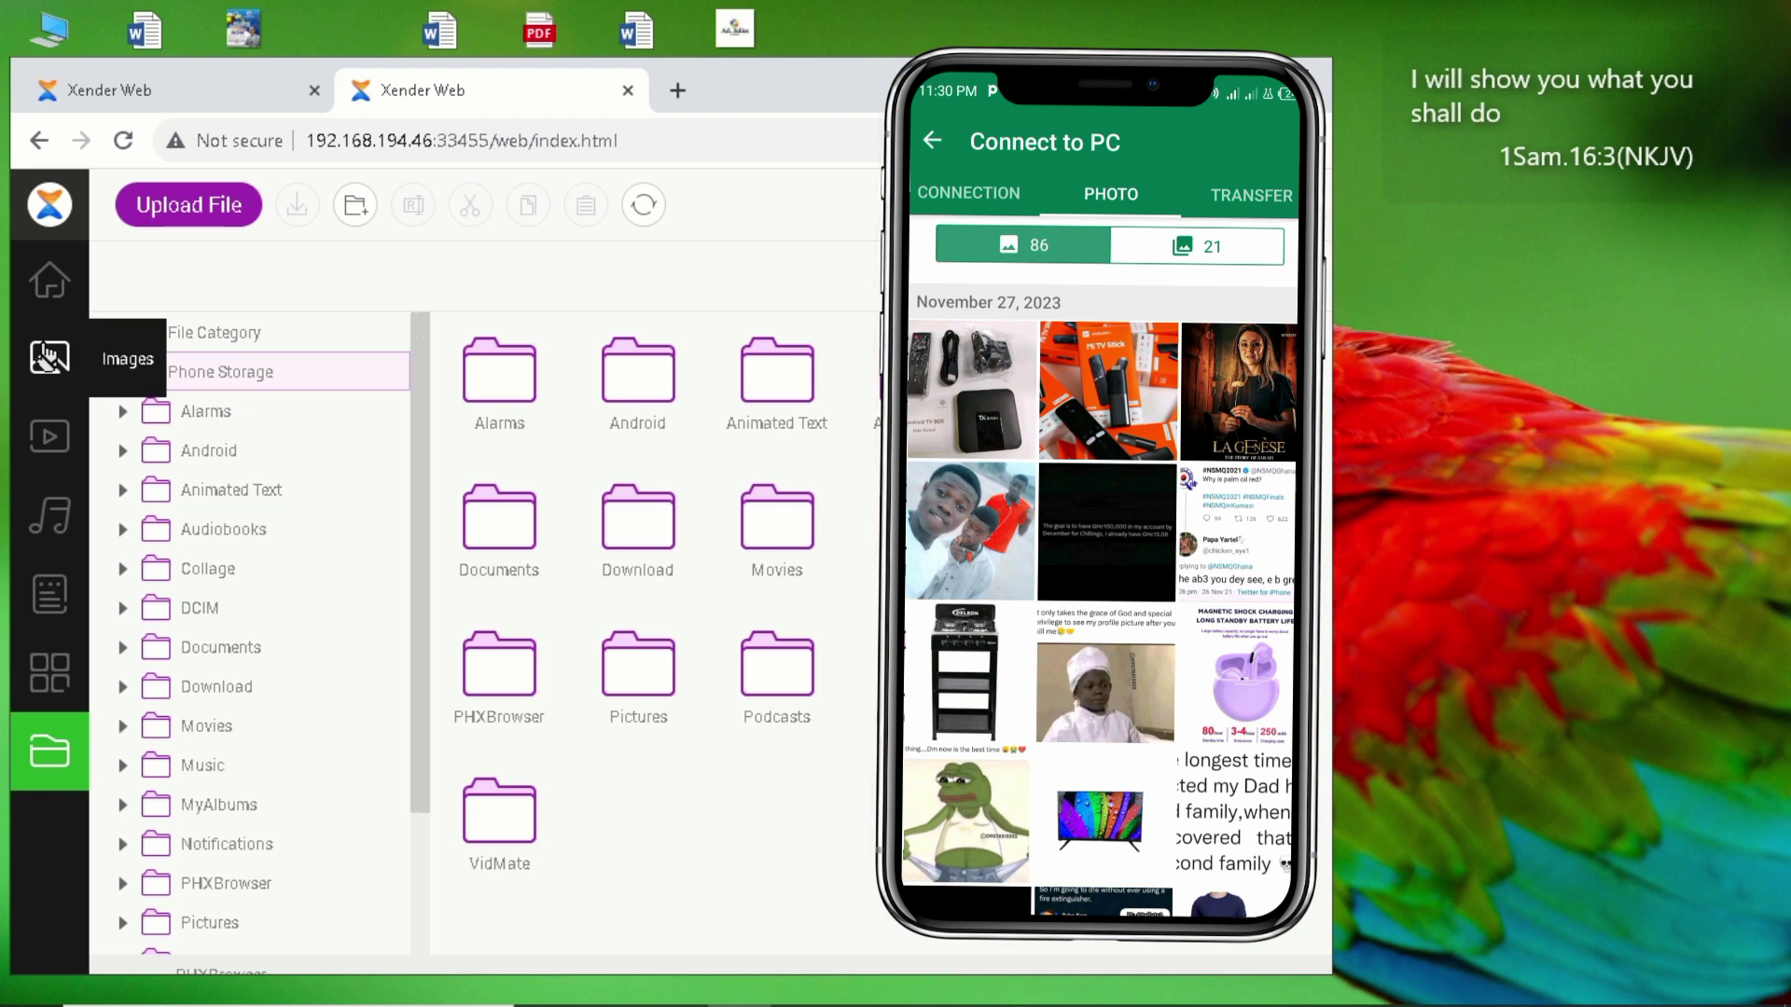
double_click(633, 390)
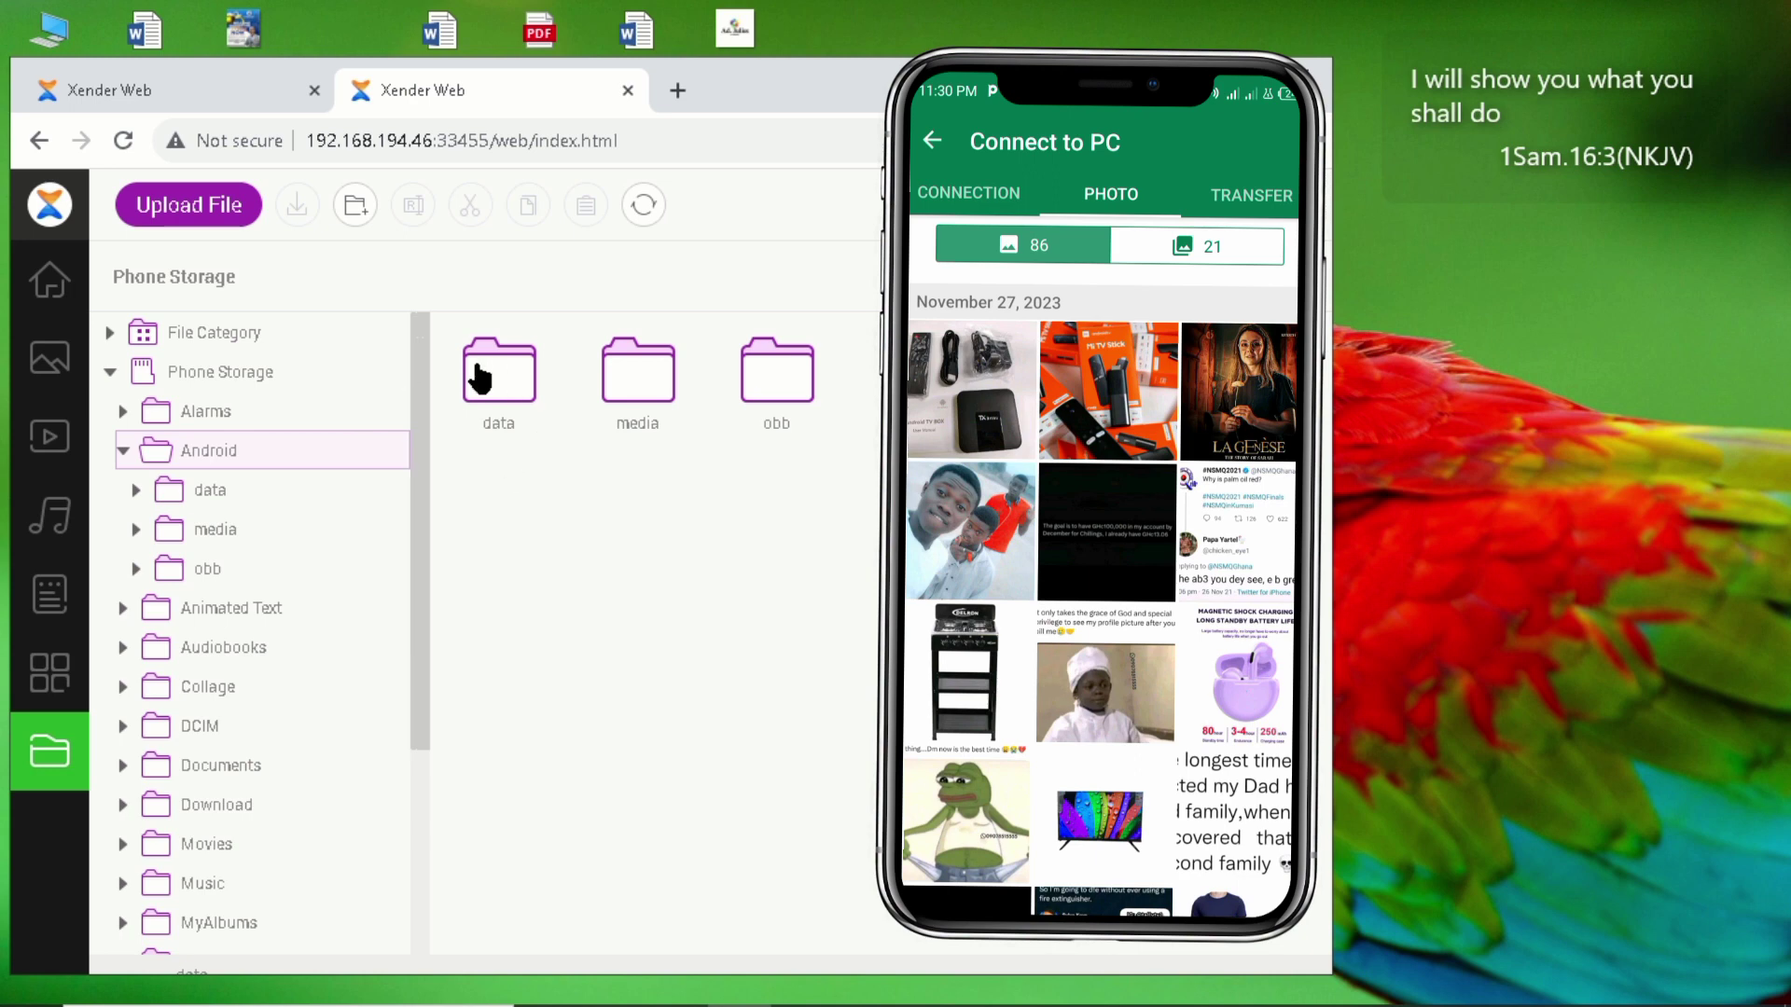
- Start an upload and pick 'I Miss You Episode 2 pt 1' from the PC's I Miss U folder
left_click(192, 210)
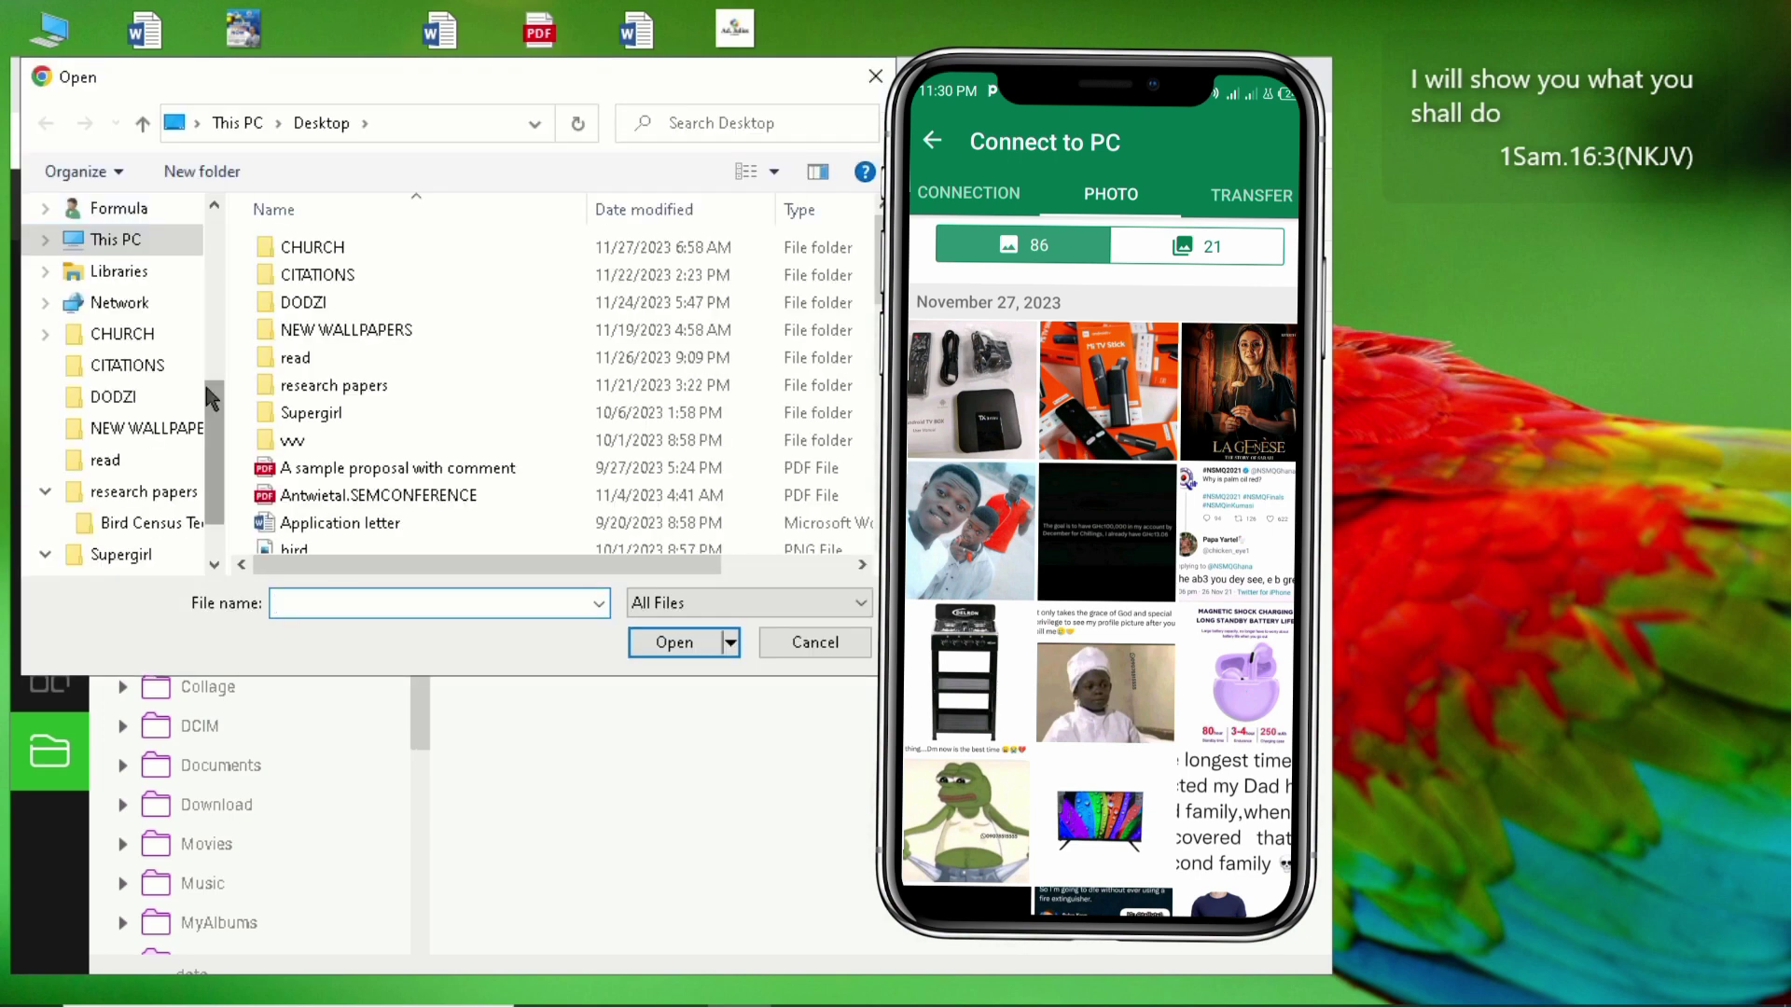
scroll(215, 429, "down", 1)
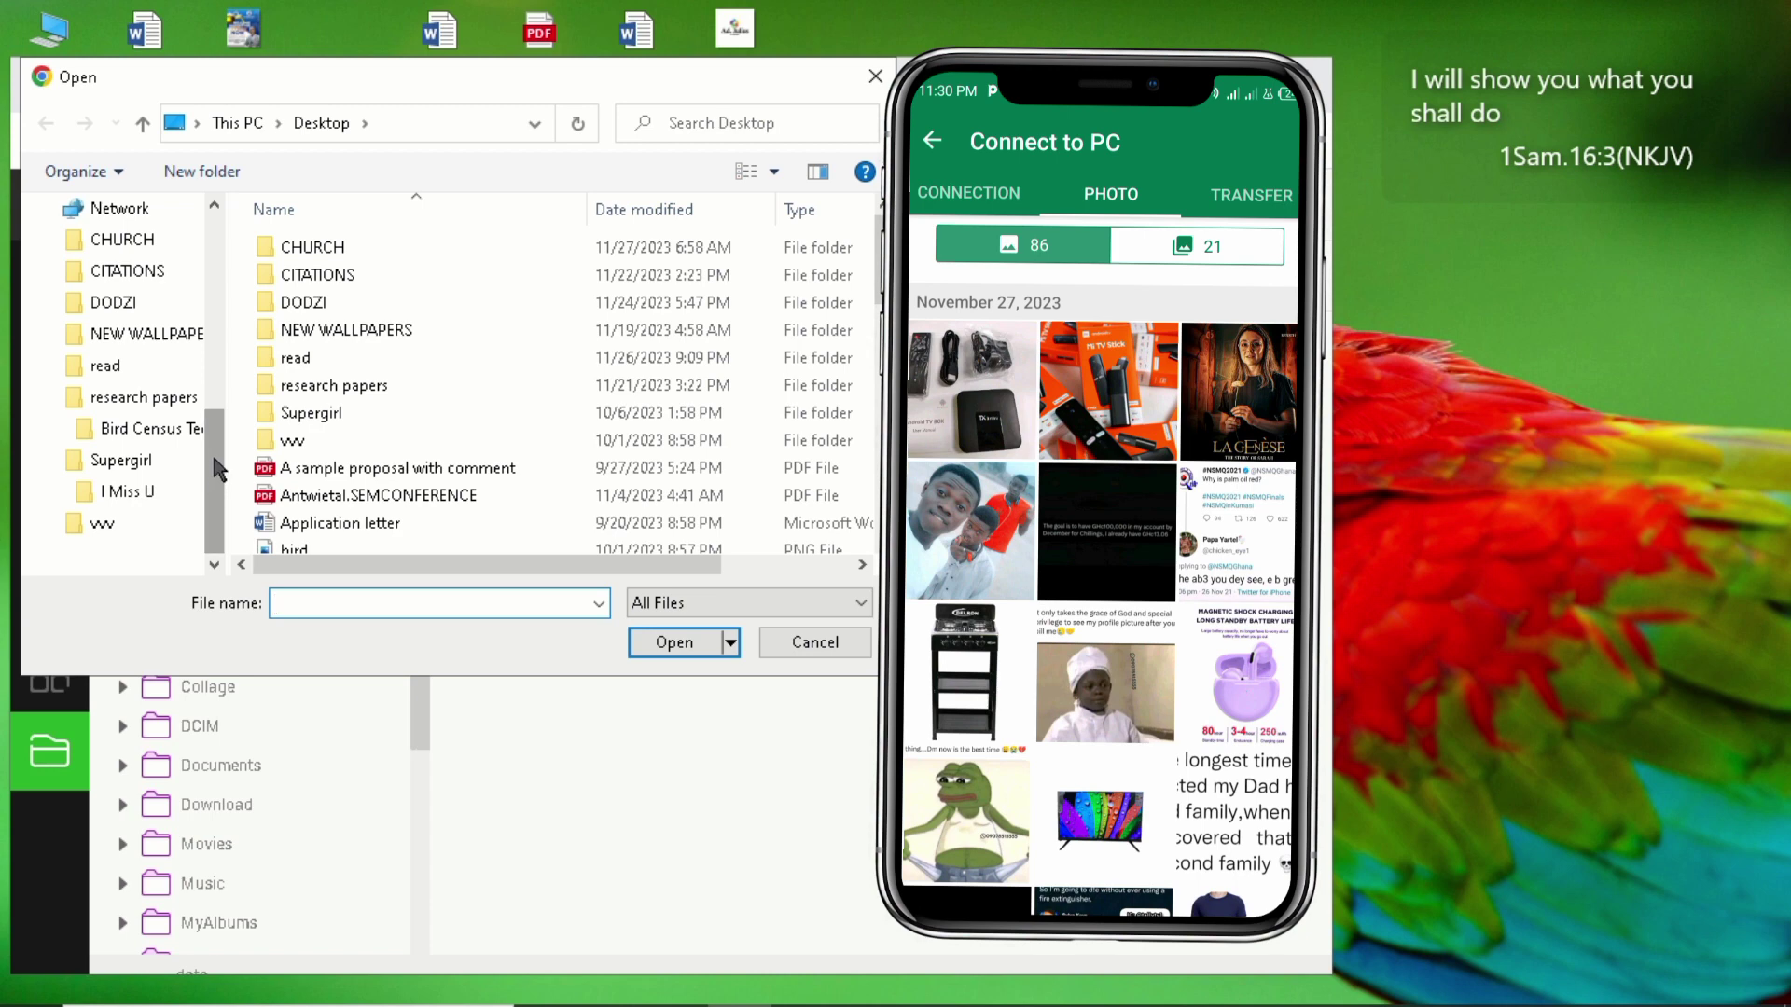
mouse_move(218, 466)
left_mouse_down()
mouse_move(219, 401)
mouse_move(221, 469)
left_mouse_up()
left_click(118, 520)
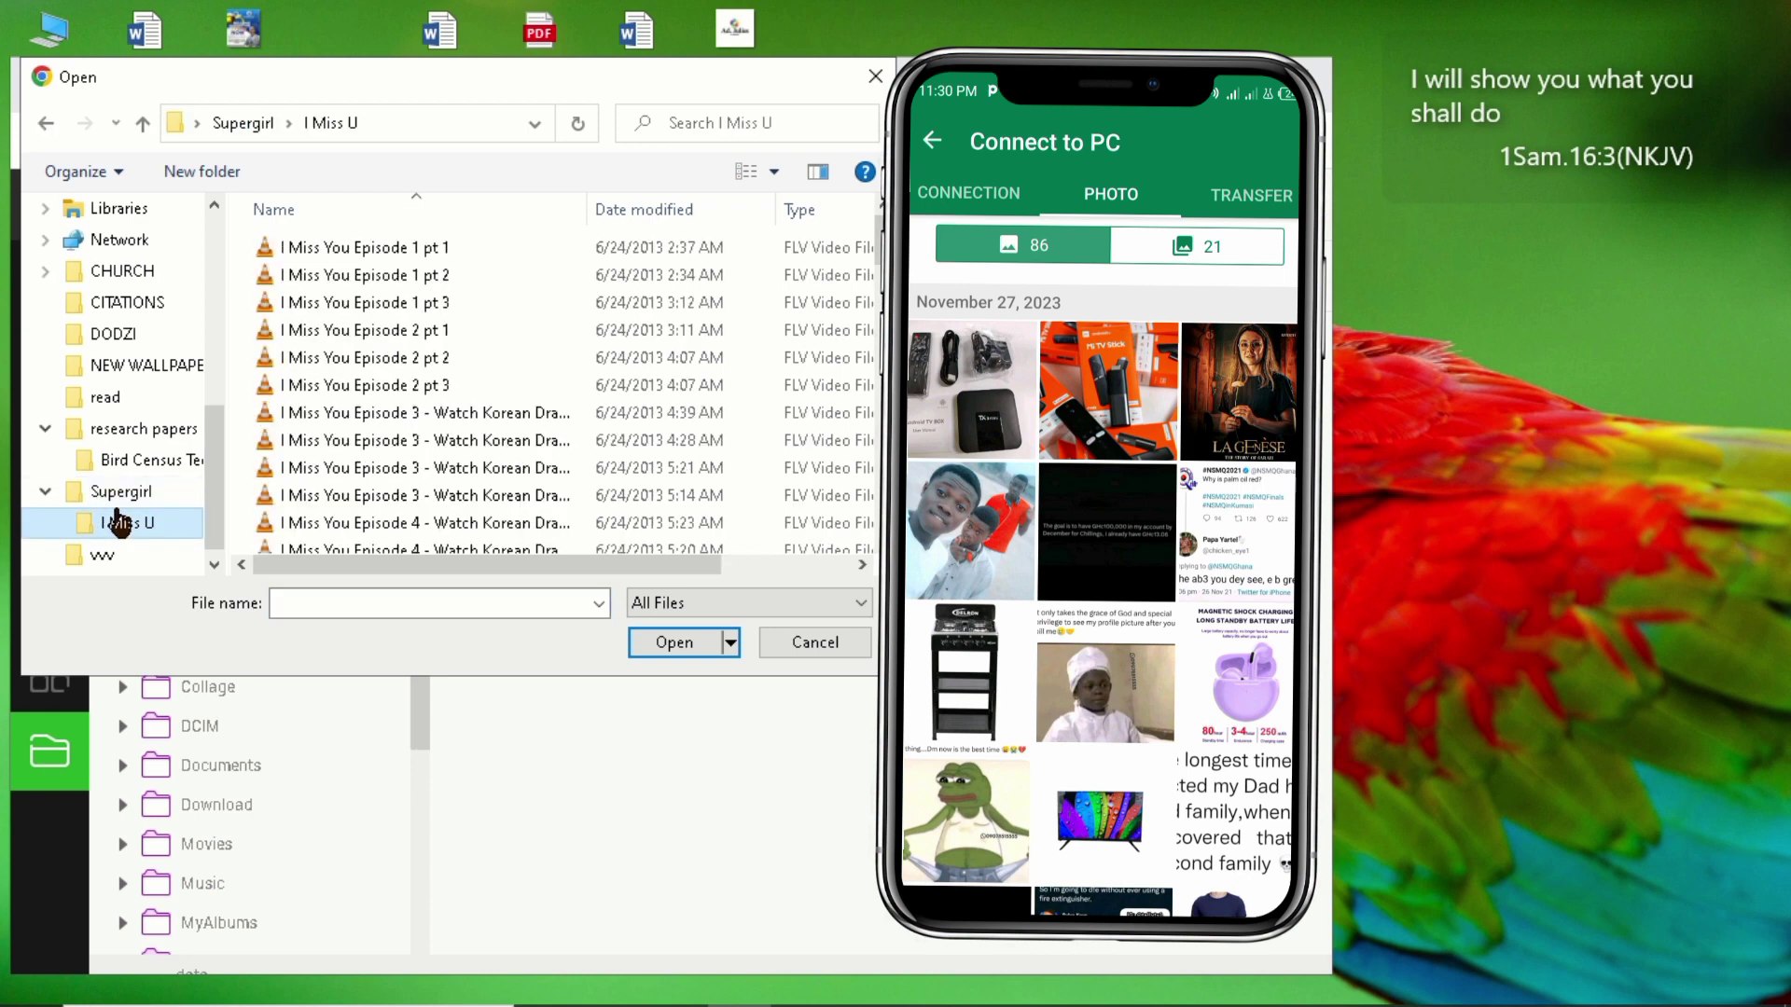
left_click(311, 333)
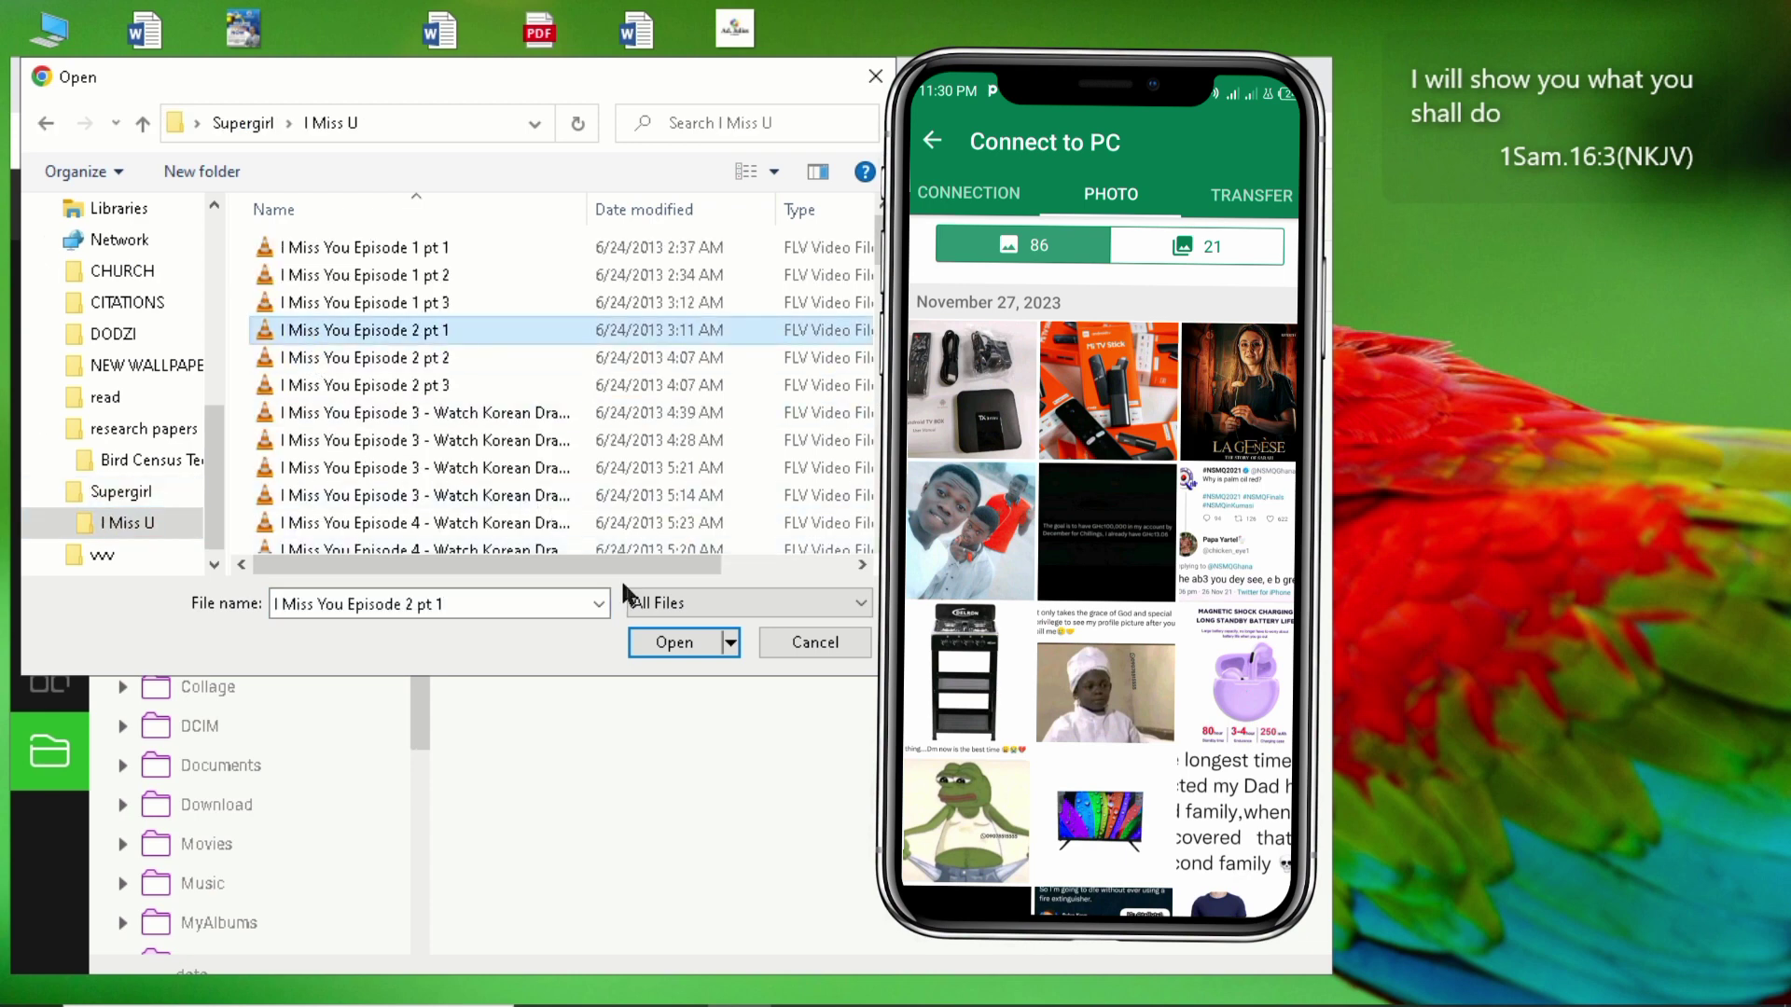
- Confirm the selection so the 33.09 MB I Miss You Episode 2 pt 1.flv uploads to the phone
left_click(673, 643)
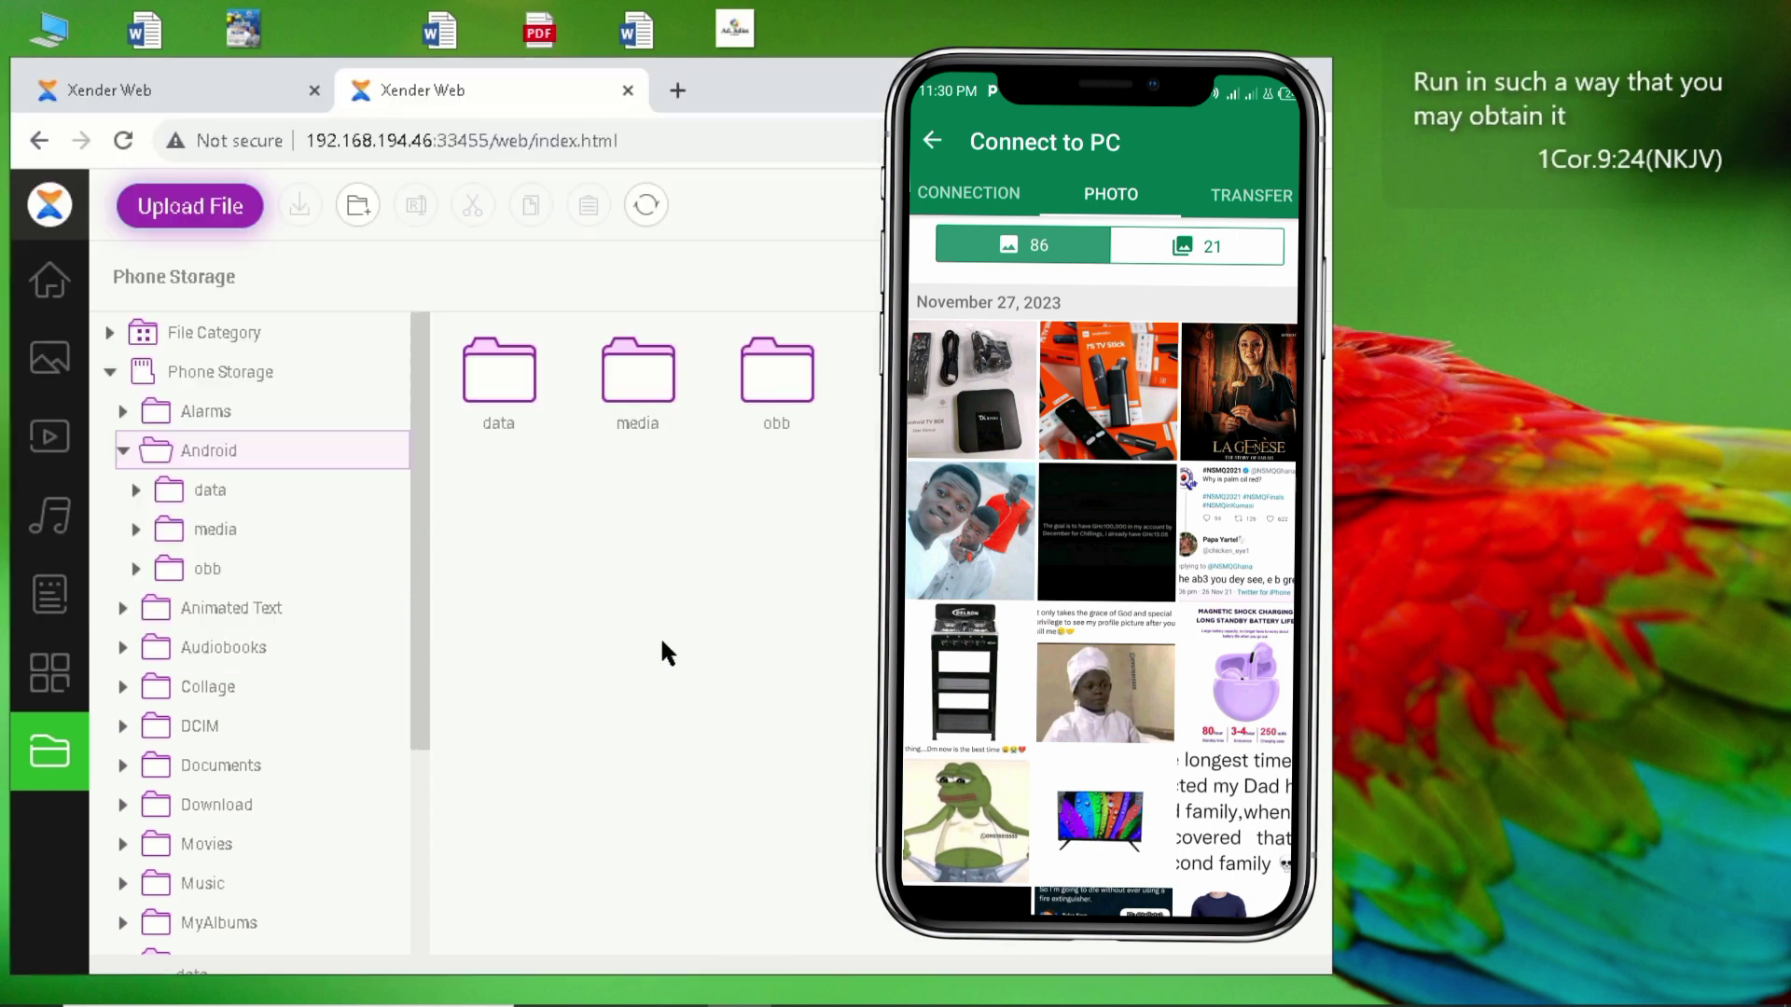